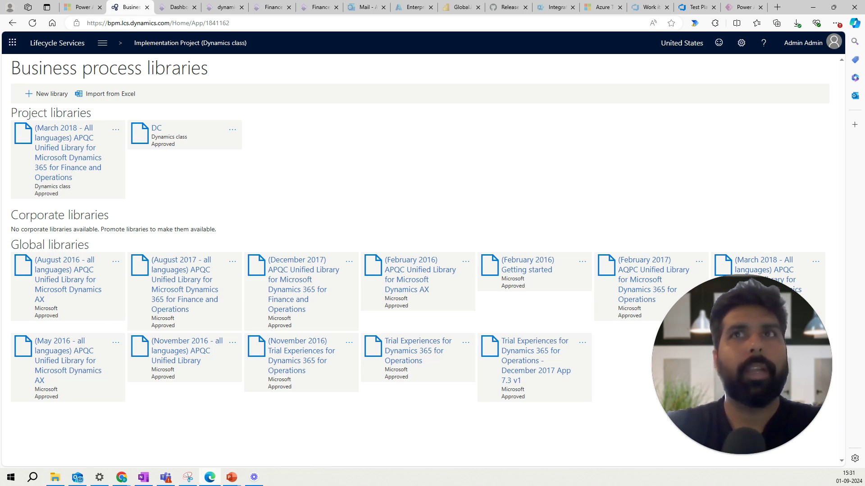
Create a new business process library called New library in the implementation project
left_click(103, 49)
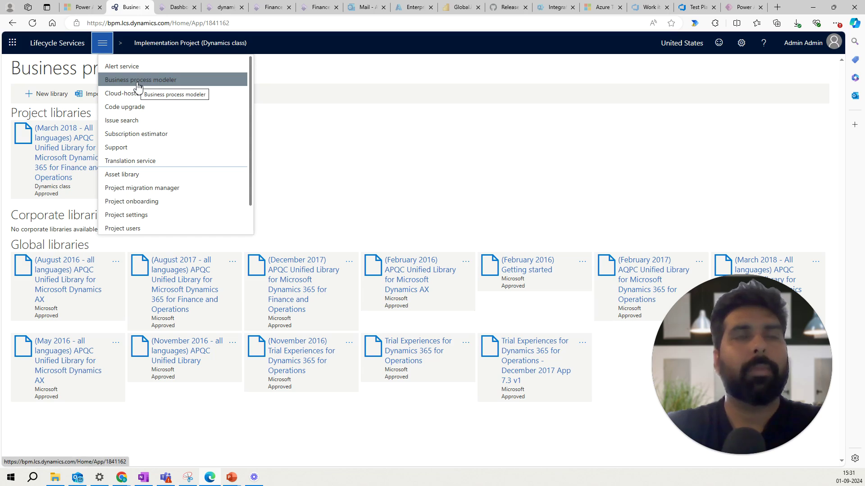
left_click(369, 154)
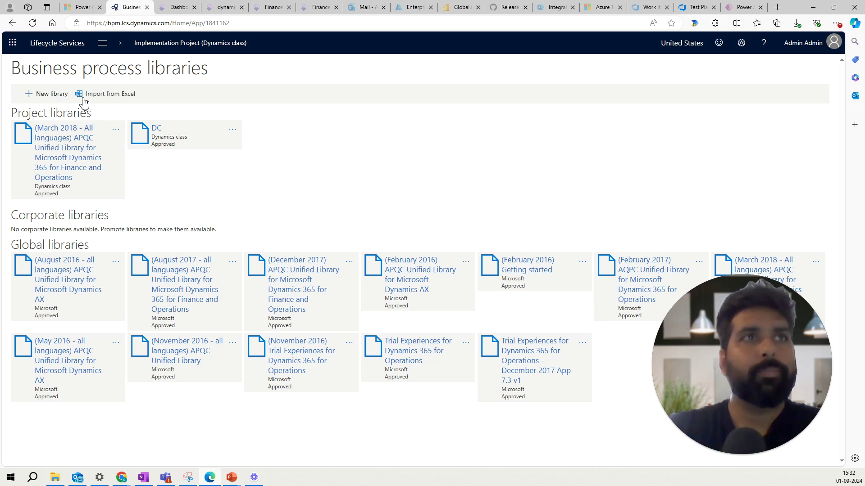
left_click(51, 94)
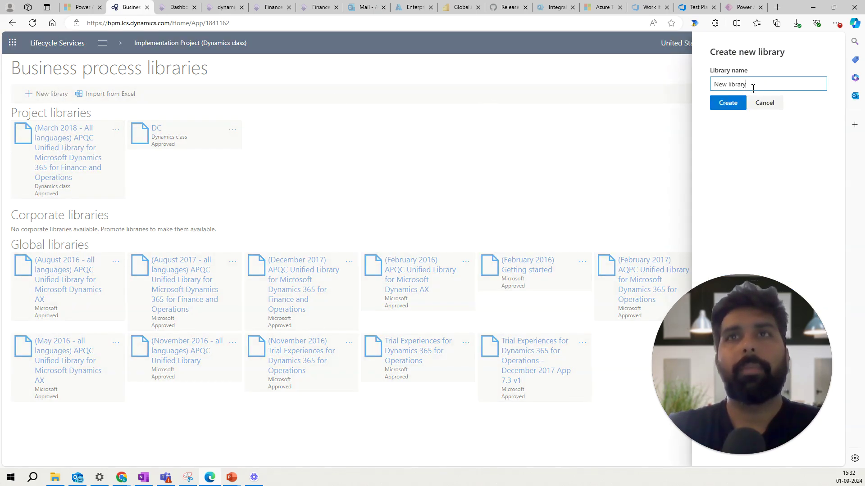
left_click(738, 105)
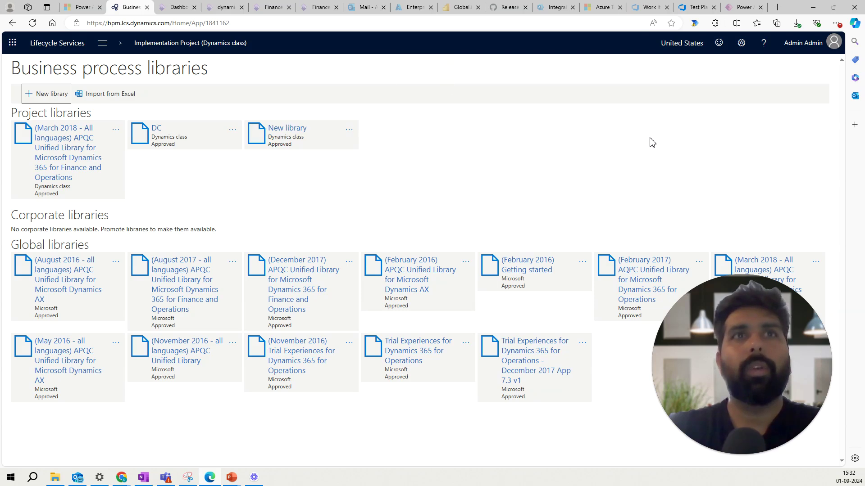
Look through the available actions and processes of New library and return to the business process libraries overview
left_click(349, 129)
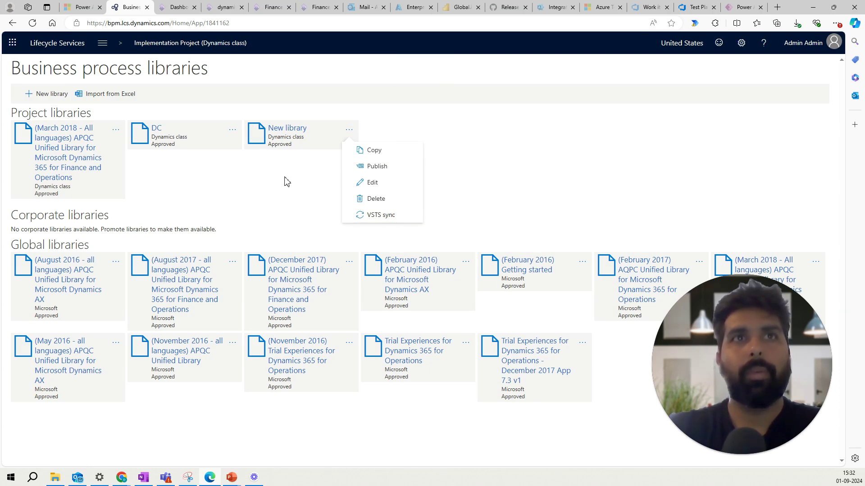
left_click(284, 141)
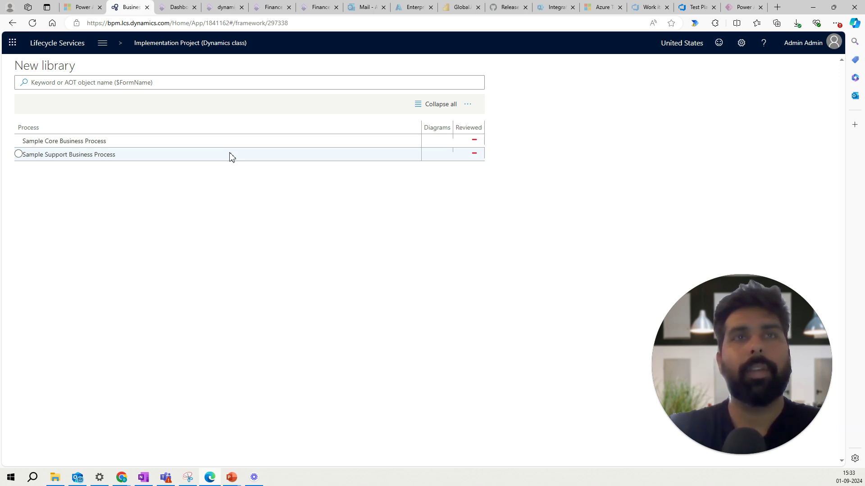
left_click(110, 49)
left_click(136, 80)
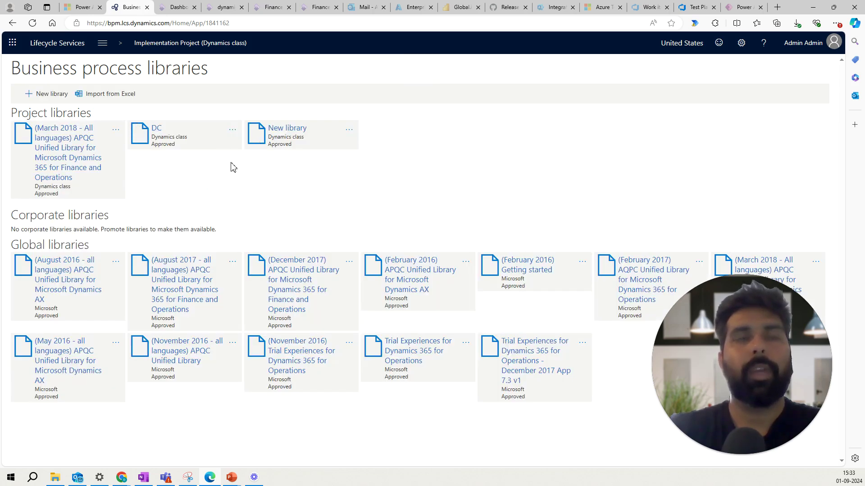
Download the template for importing a library from Excel and open it in Excel
left_click(108, 94)
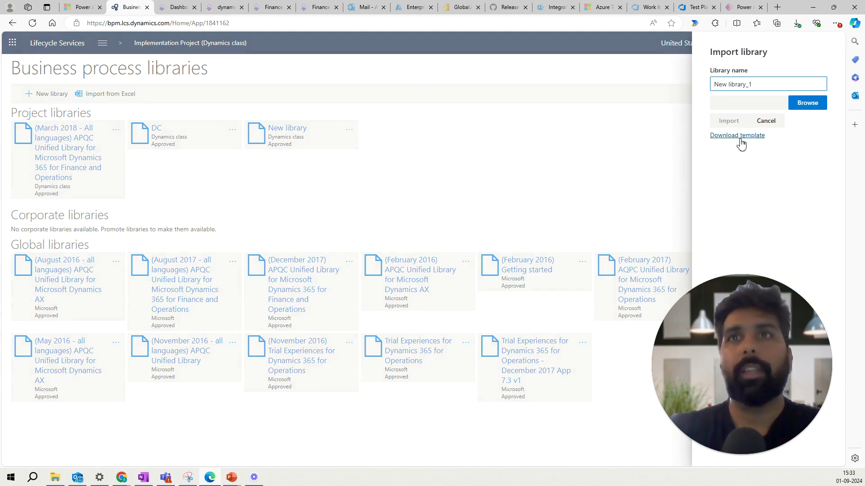
left_click(740, 140)
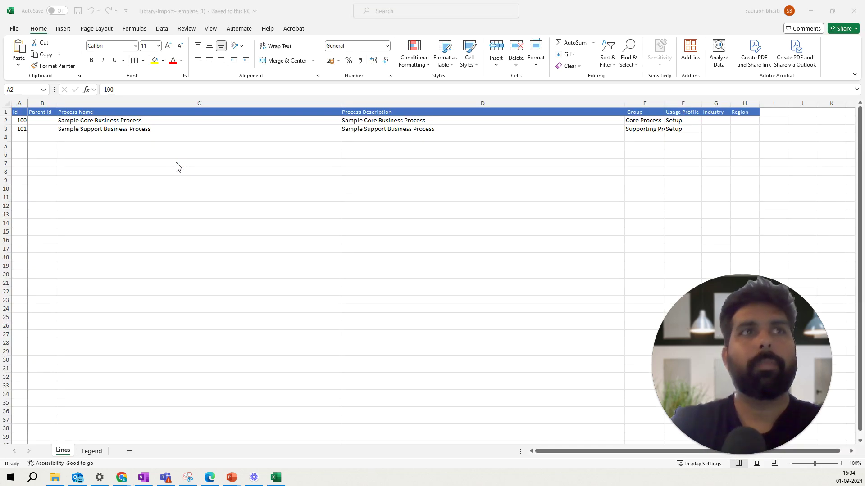
Replace the process name in cell C3 with "Purchase order process"
left_click(225, 130)
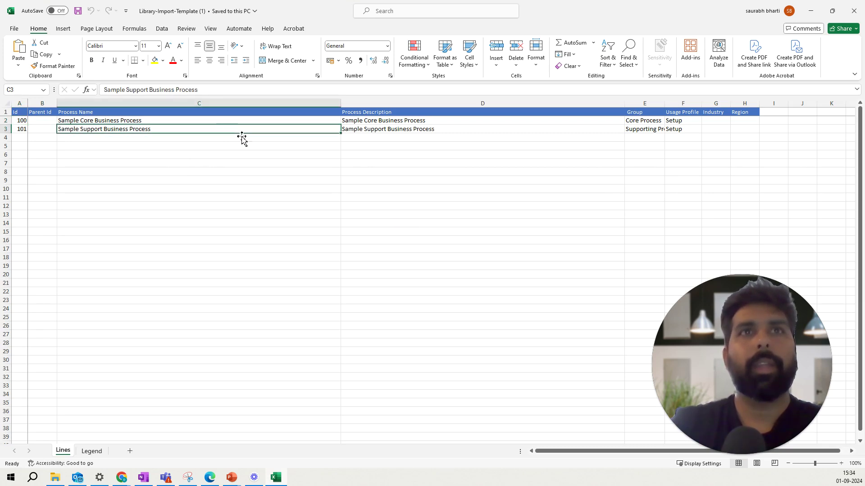
double_click(158, 130)
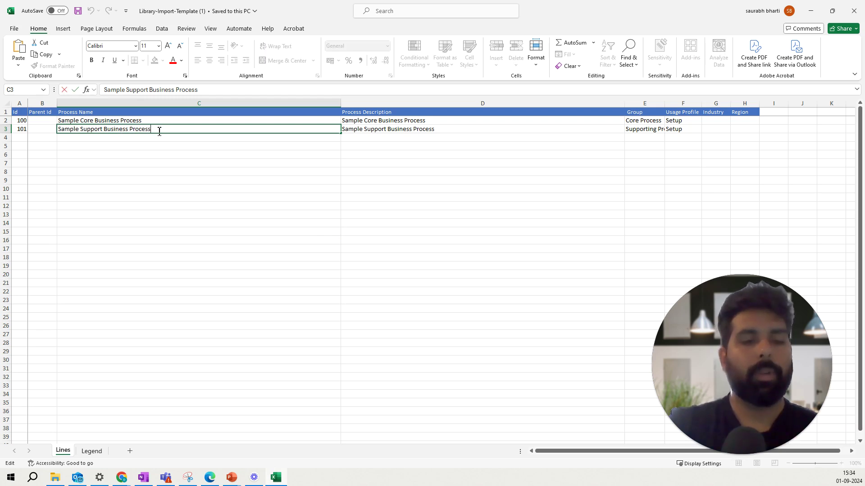
key("shift+Home")
type("pr")
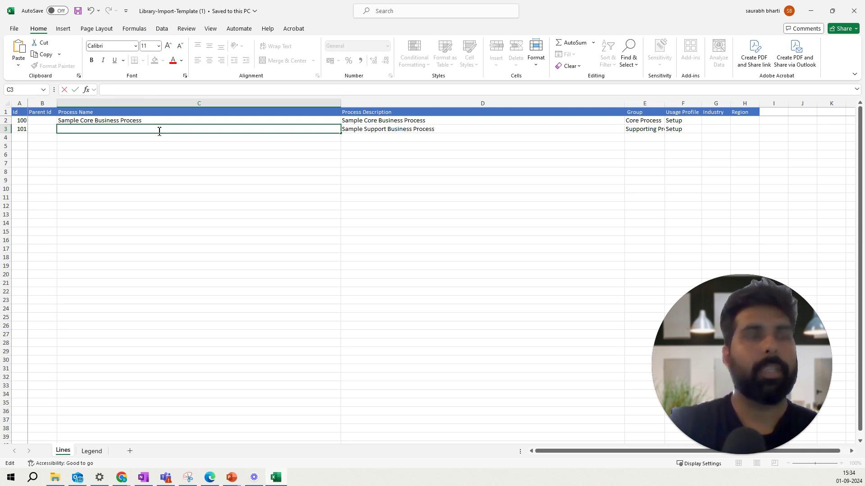
type("Purchase ord")
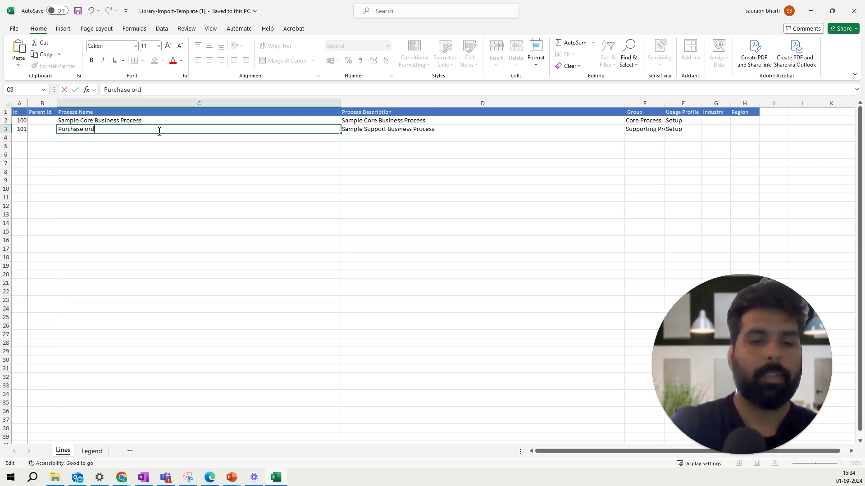
type("er process")
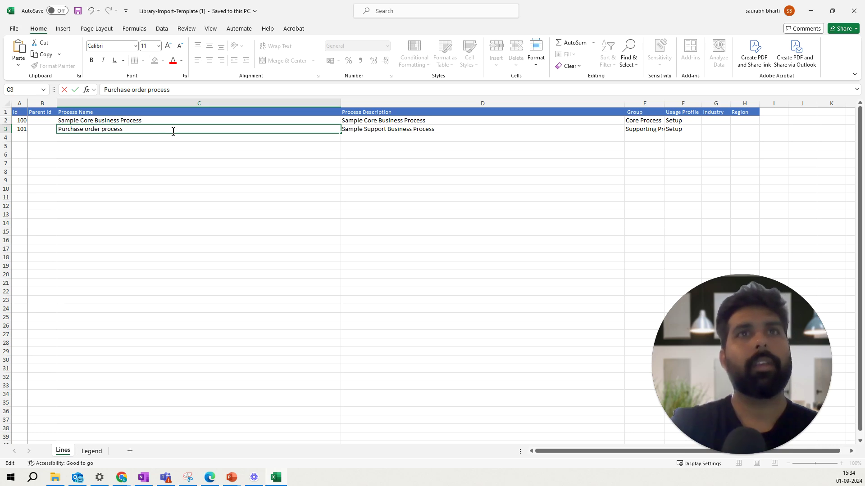
Enter "Create manaul purchase order" as the process description in cell D3, and close the template workbook with the changes saved
left_click(385, 129)
type("Cr")
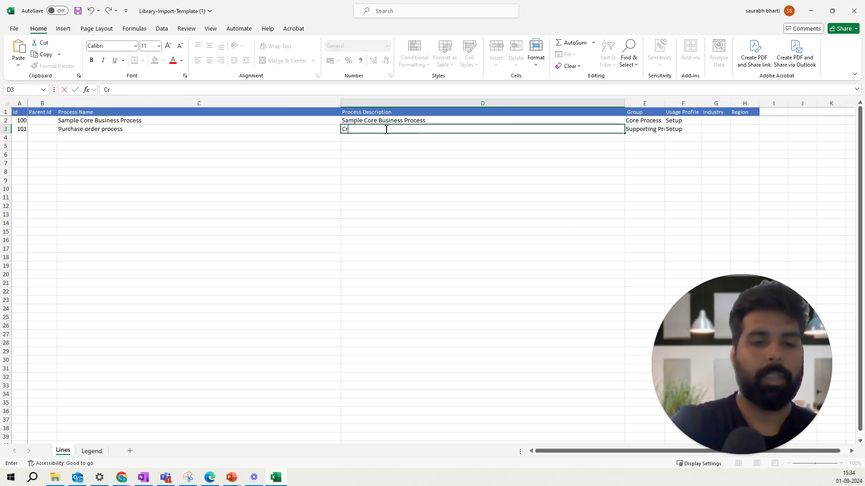
type("eate manau")
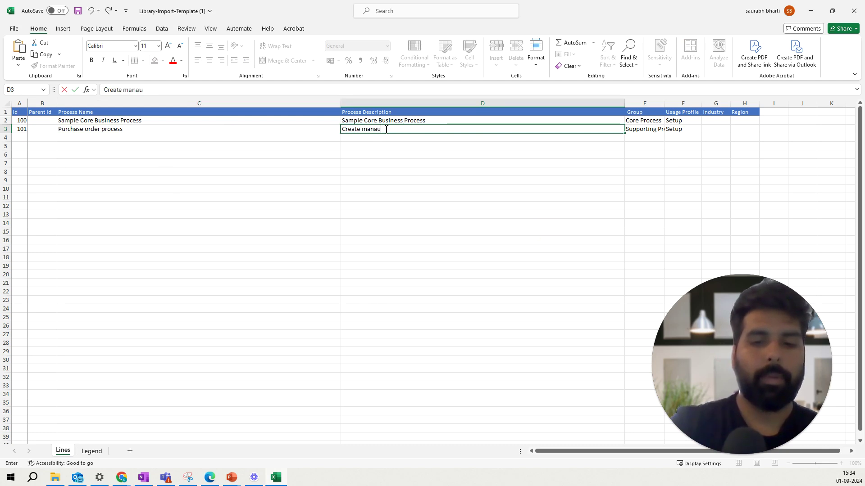
type("l purchase")
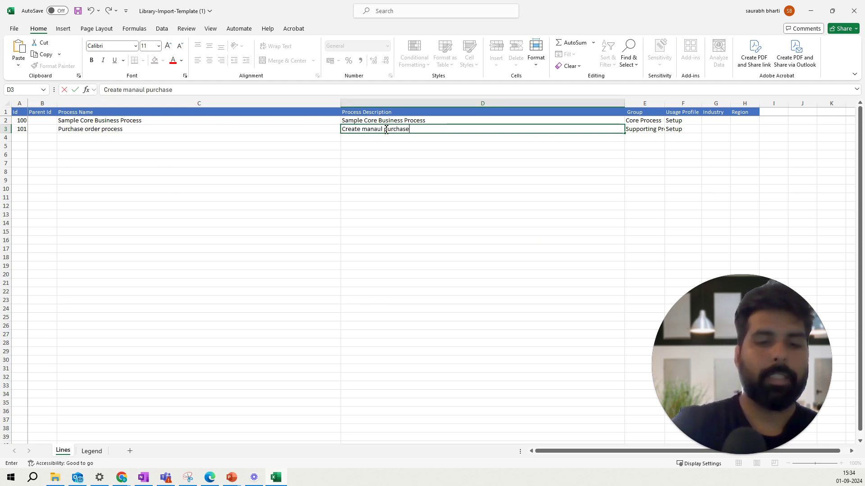
type(" order")
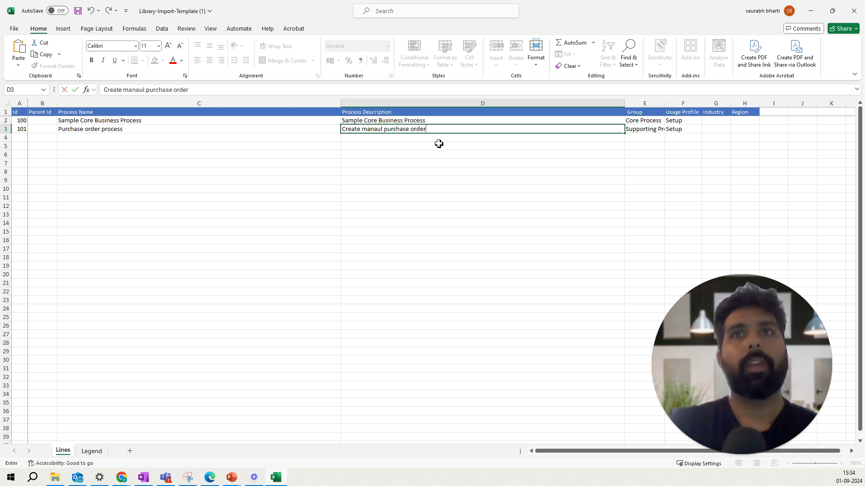
left_click(502, 161)
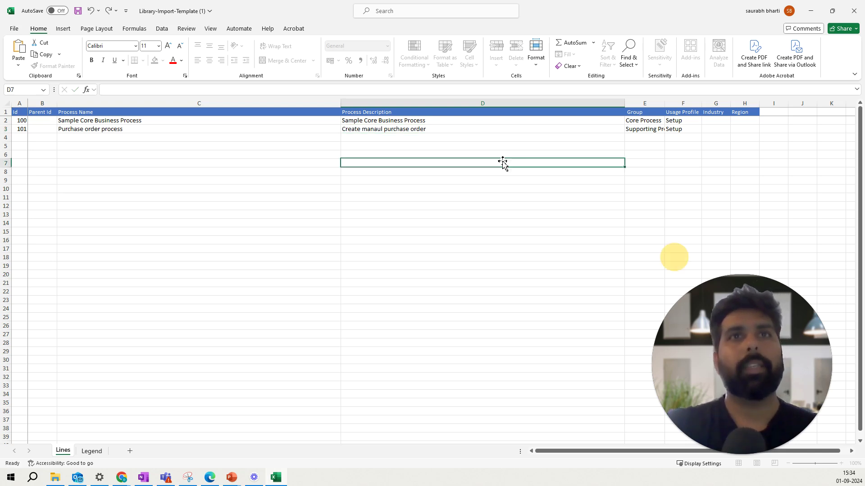
left_click(448, 136)
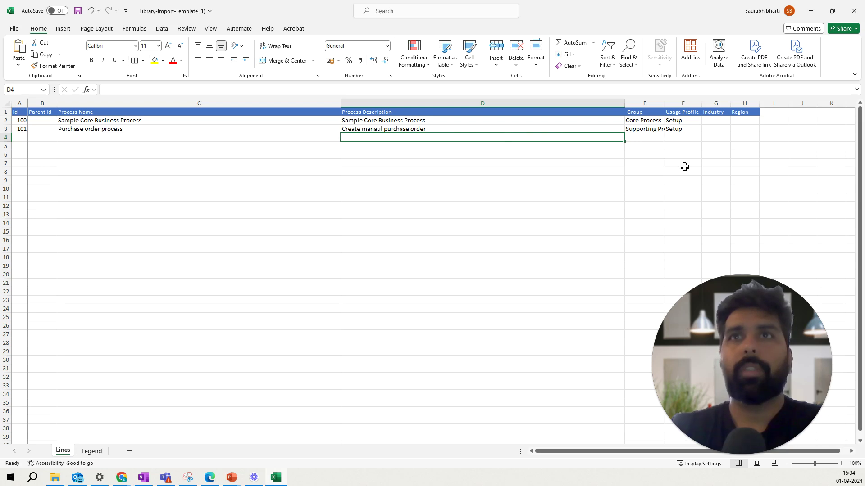
left_click(851, 18)
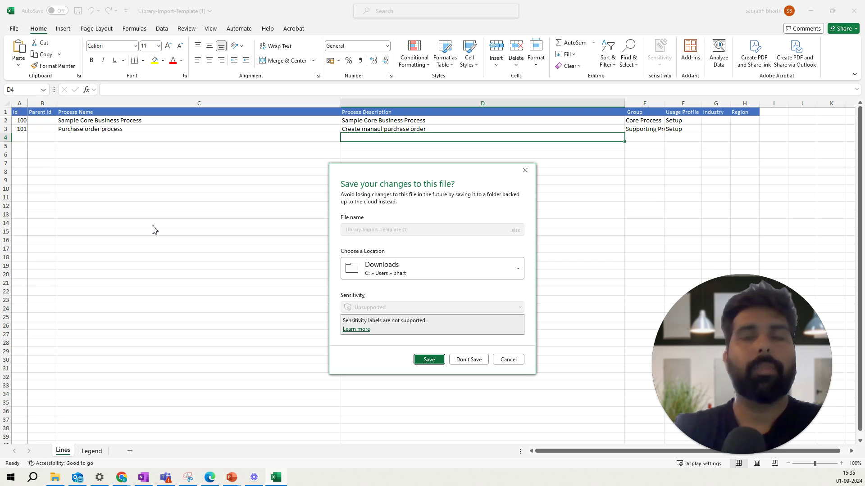
key("n")
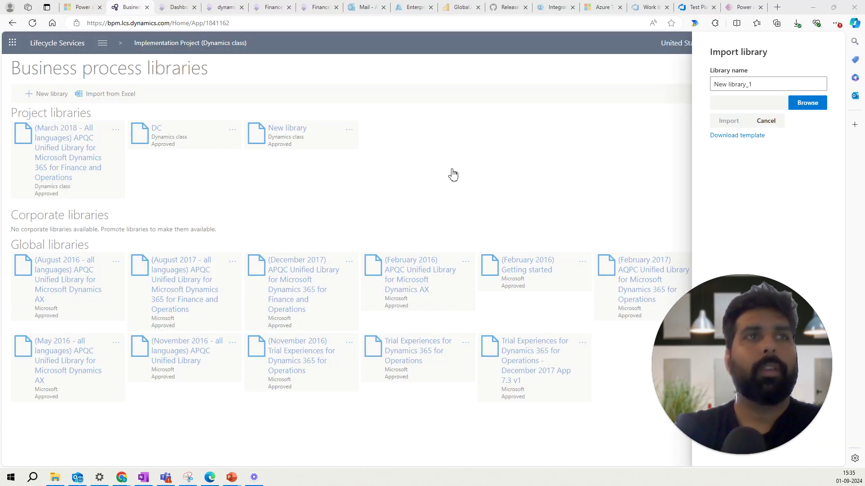
Import the edited Library-Import-Template workbook as a library named "My New BPC"
left_click(774, 83)
key("ctrl+a")
type("My")
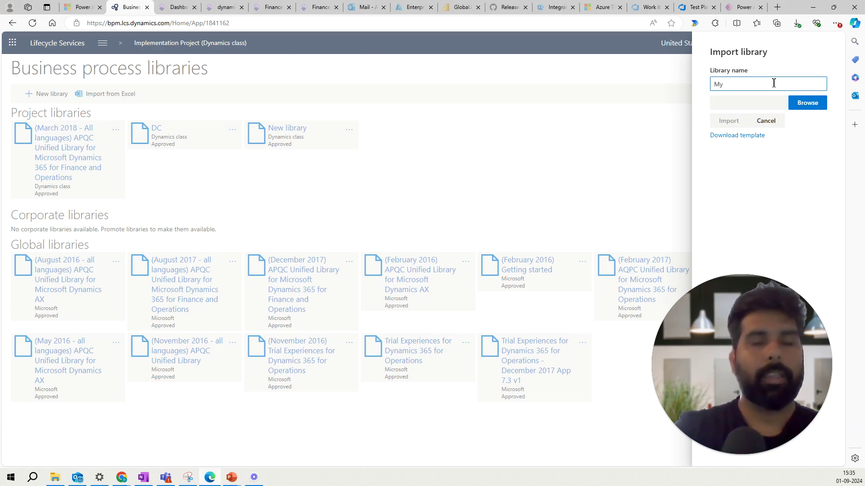
type(" New")
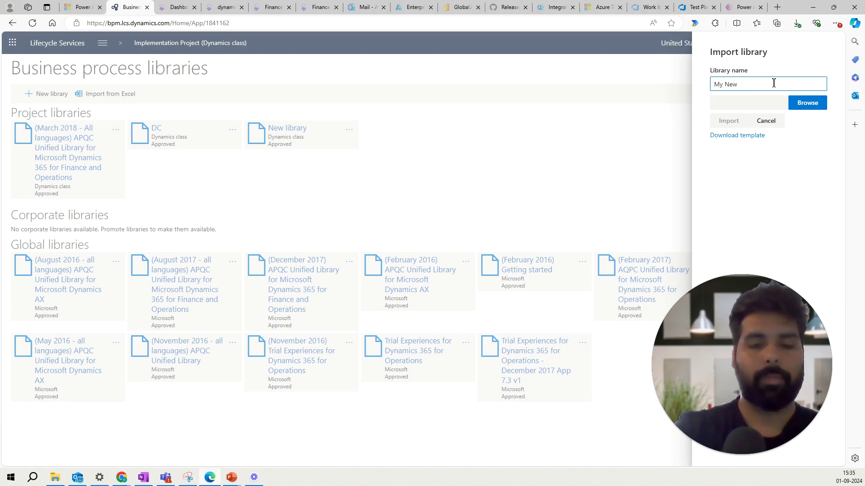
type(" BPC")
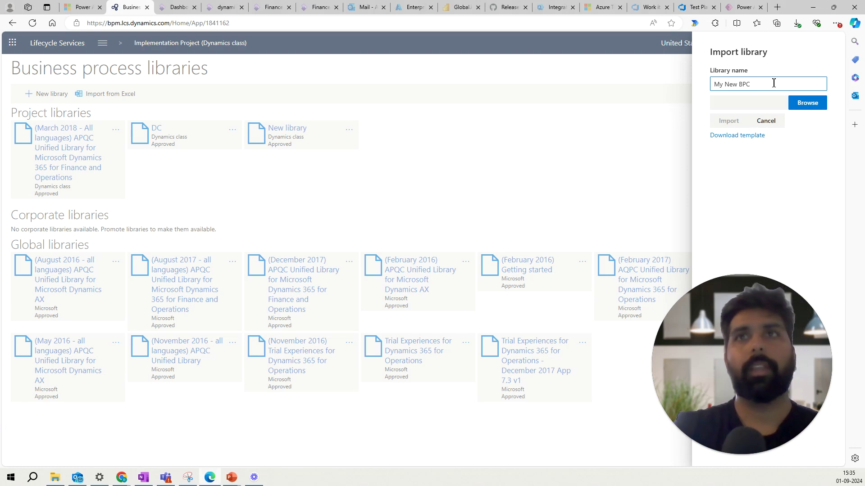
left_click(802, 110)
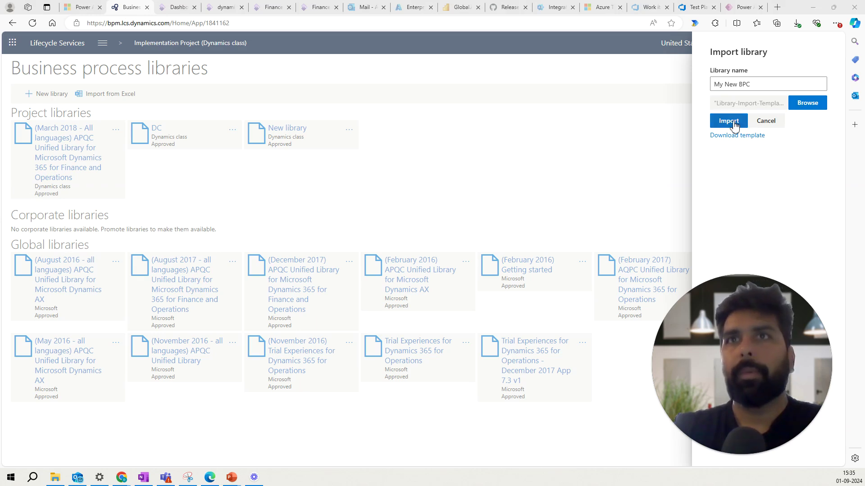
left_click(729, 121)
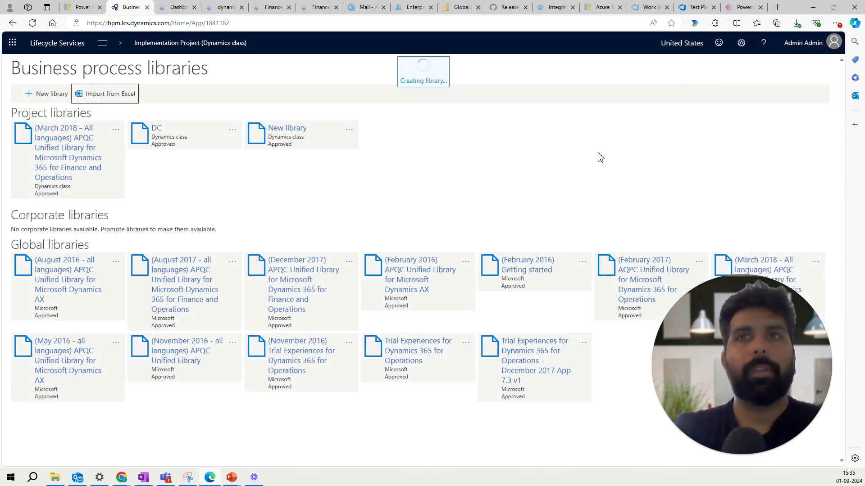
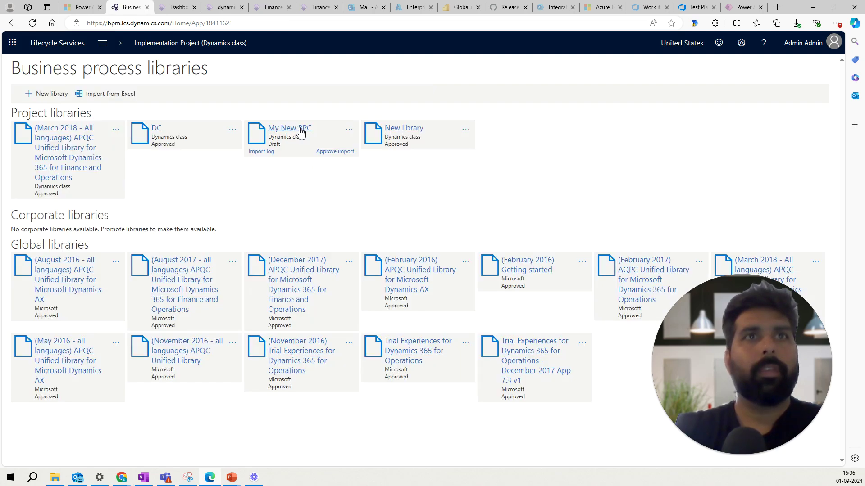
Check the imported processes in My New BPC and approve the library's import from the libraries overview
left_click(299, 135)
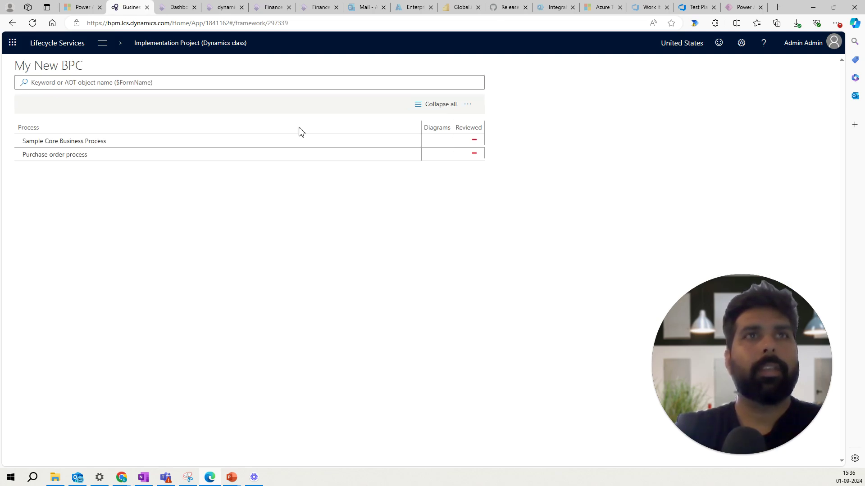
left_click(107, 50)
left_click(124, 80)
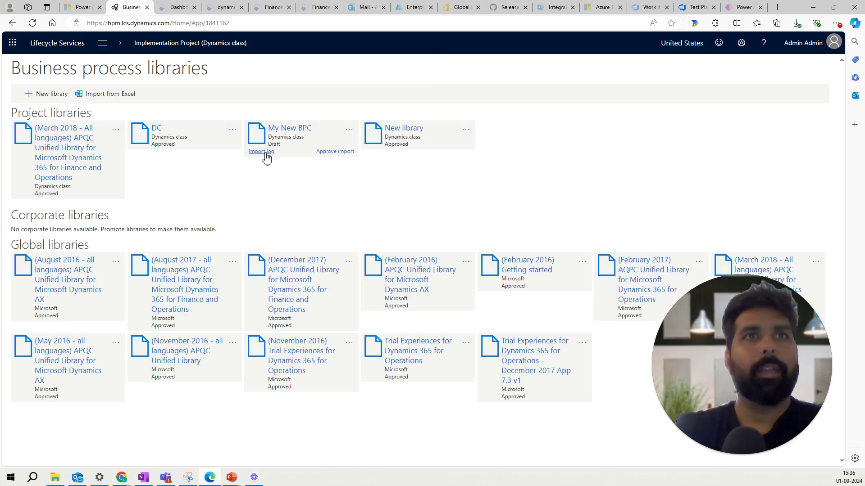
left_click(328, 152)
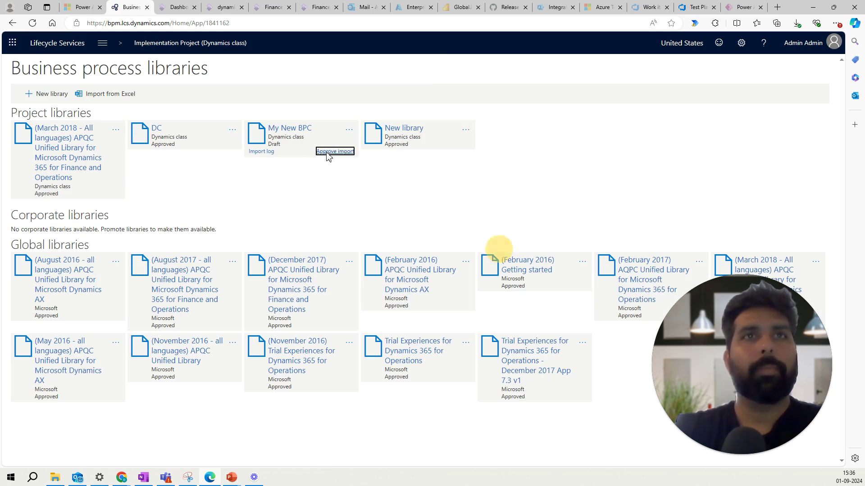
left_click(380, 271)
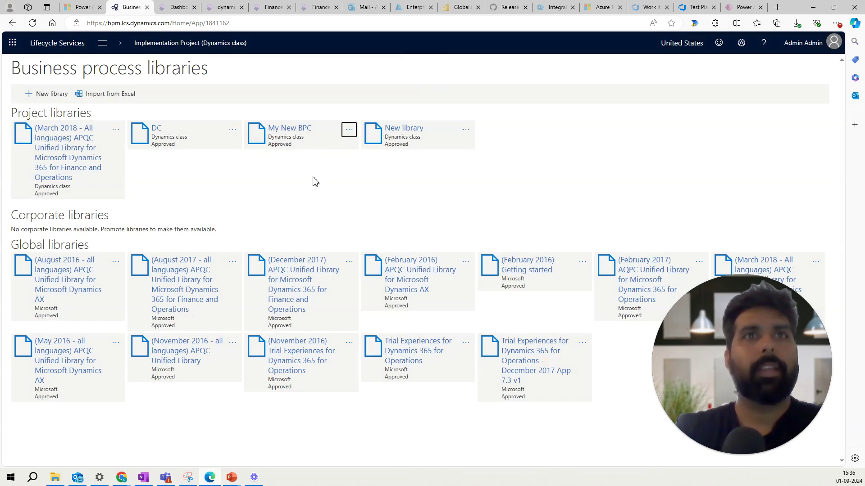
Mark the Purchase order process in the My New BPC library as reviewed
left_click(292, 129)
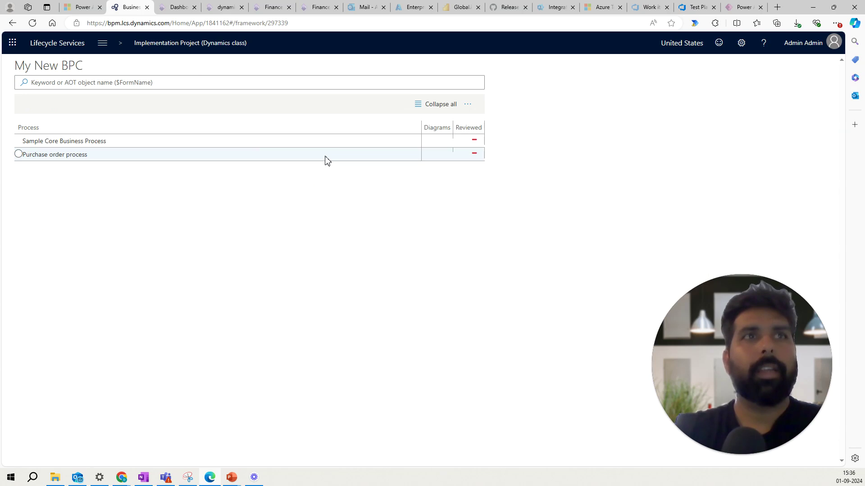
left_click(152, 160)
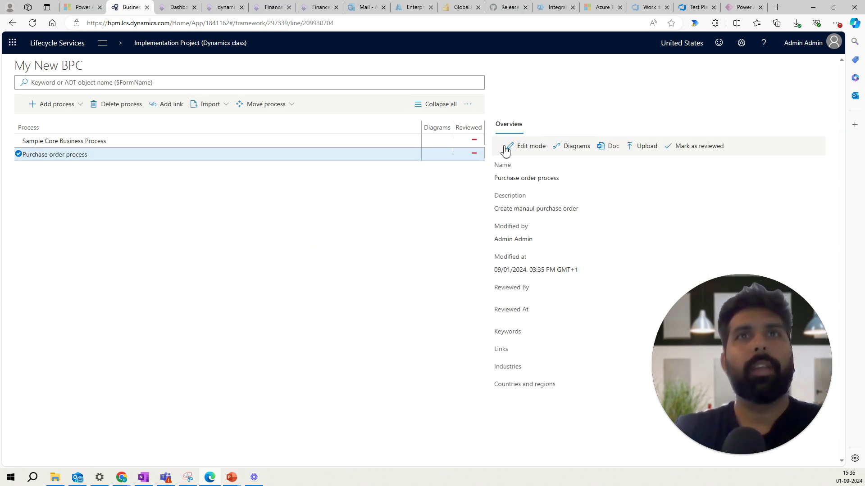
left_click(716, 152)
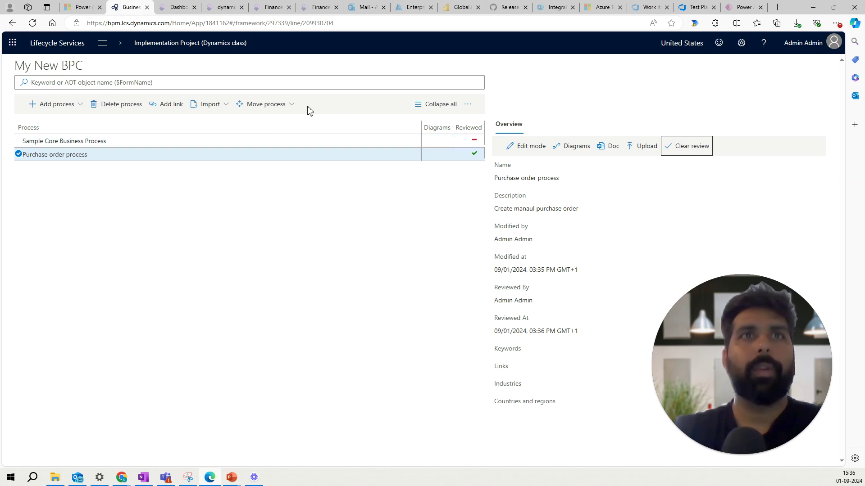
Sync the My New BPC library with VSTS from the business process libraries overview and confirm the sync
left_click(469, 107)
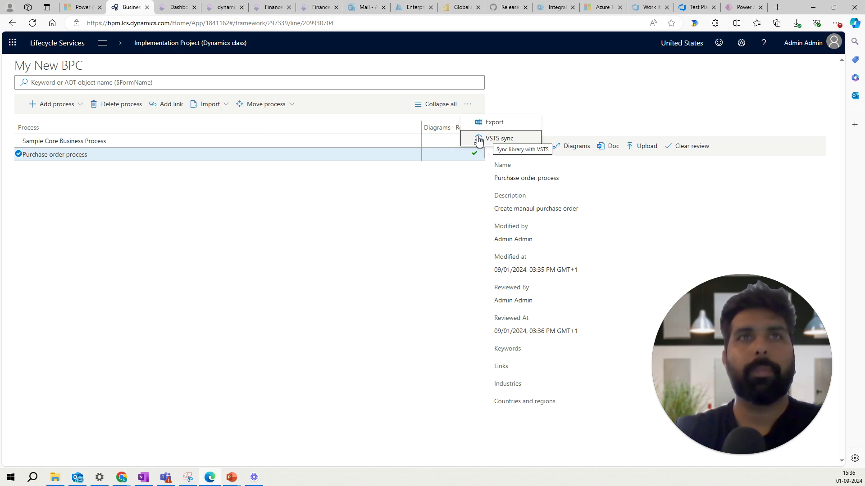
left_click(102, 43)
left_click(137, 79)
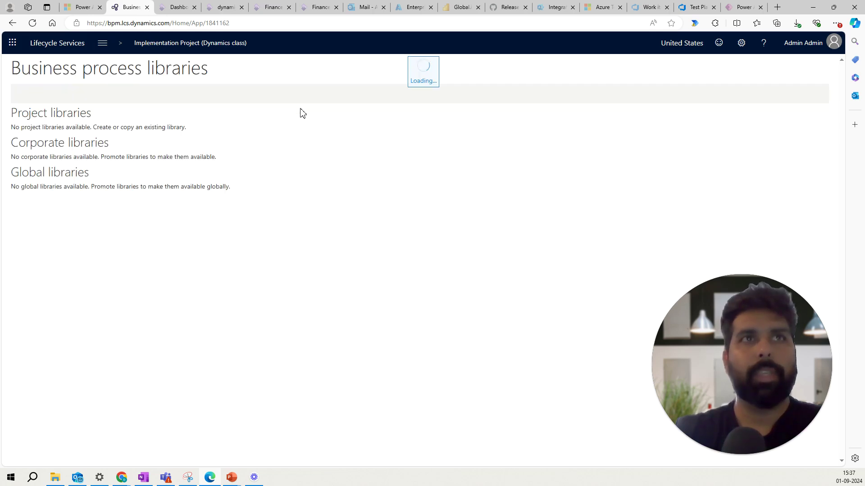
left_click(350, 130)
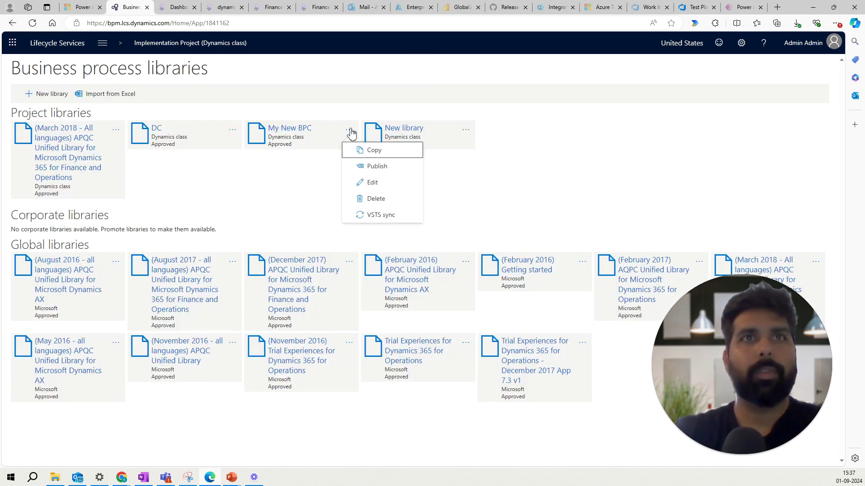
left_click(370, 218)
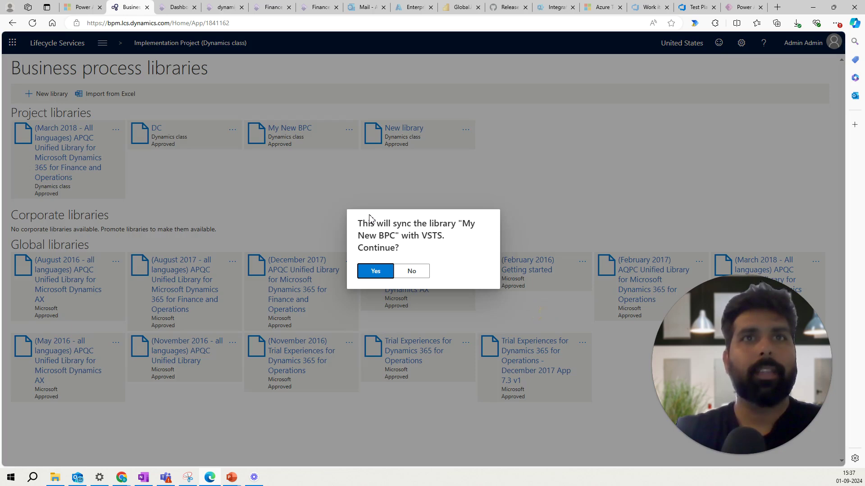
left_click(377, 272)
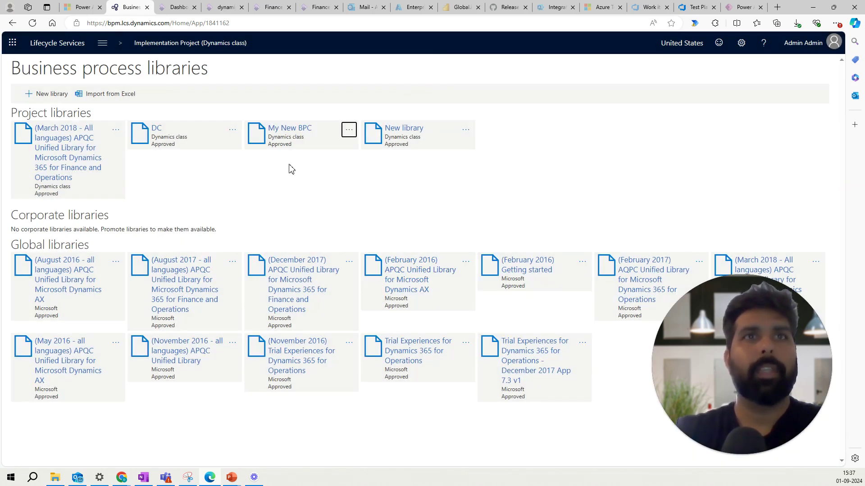
Check the requirements of the Purchase order process in My New BPC and view its linked work item in Azure DevOps
left_click(289, 132)
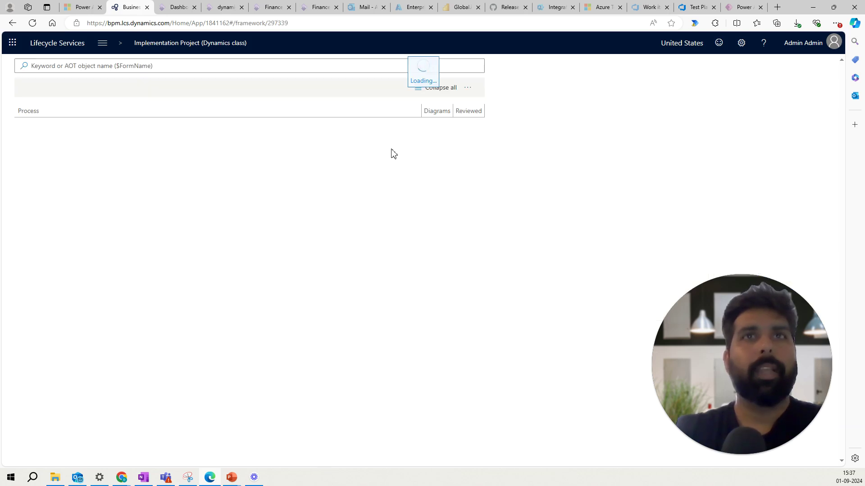
left_click(375, 155)
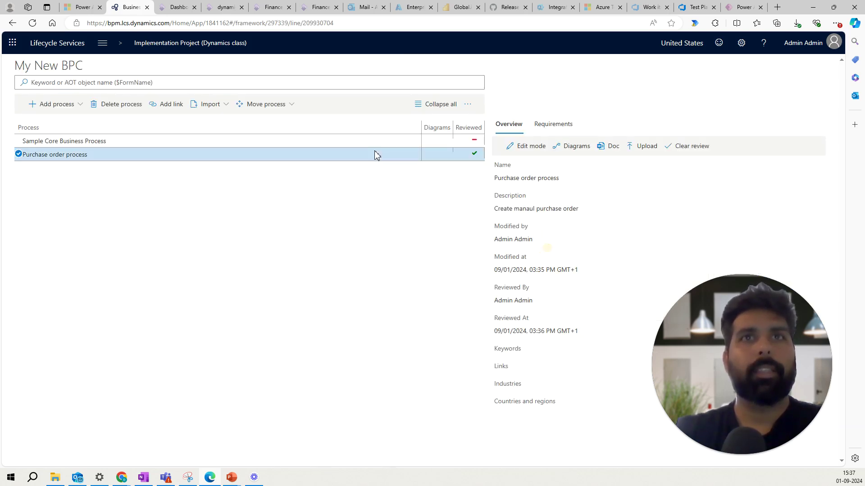
left_click(555, 128)
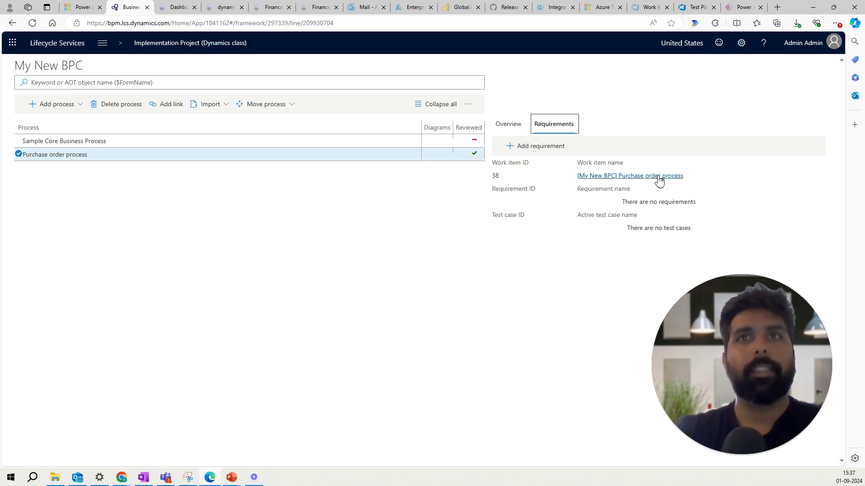
right_click(633, 178)
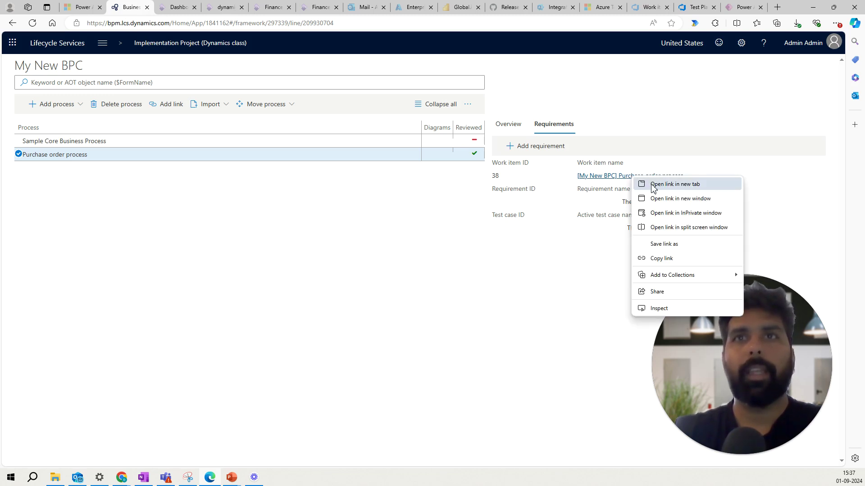
key("Escape")
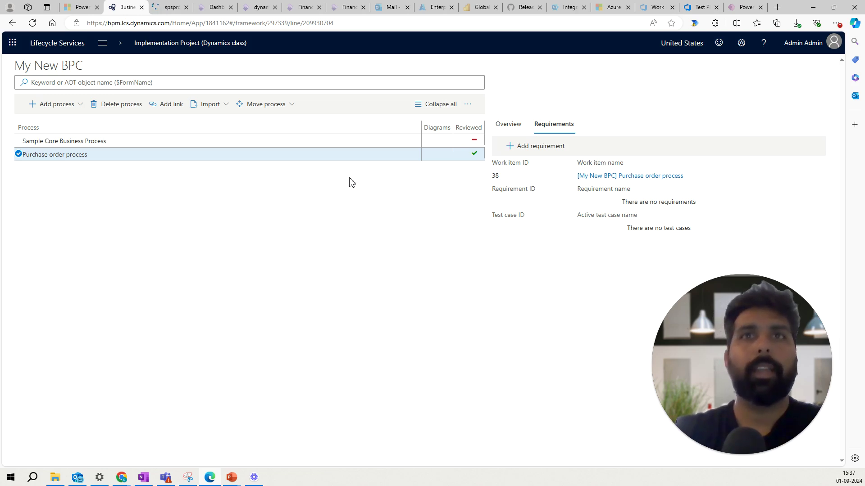
key("ctrl+Tab")
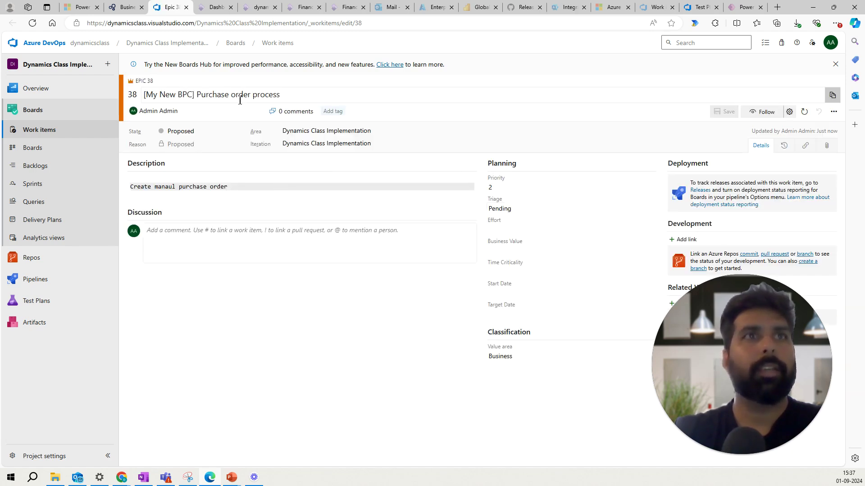
left_click(126, 8)
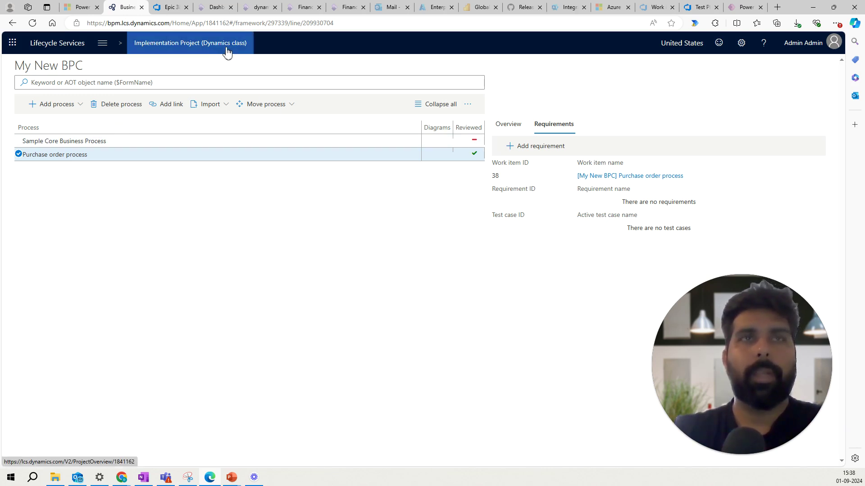
Switch to Finance and Operations and start a task recording named "Create PO" with the description "New PO creation manual"
left_click(218, 8)
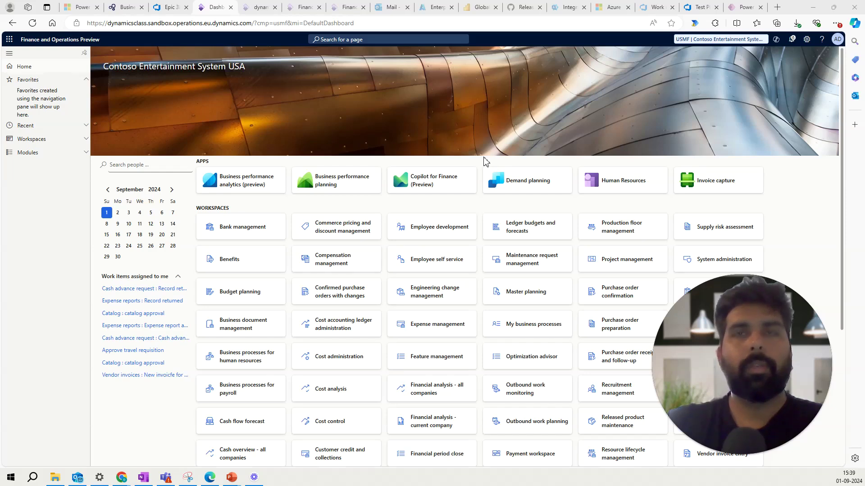
left_click(806, 39)
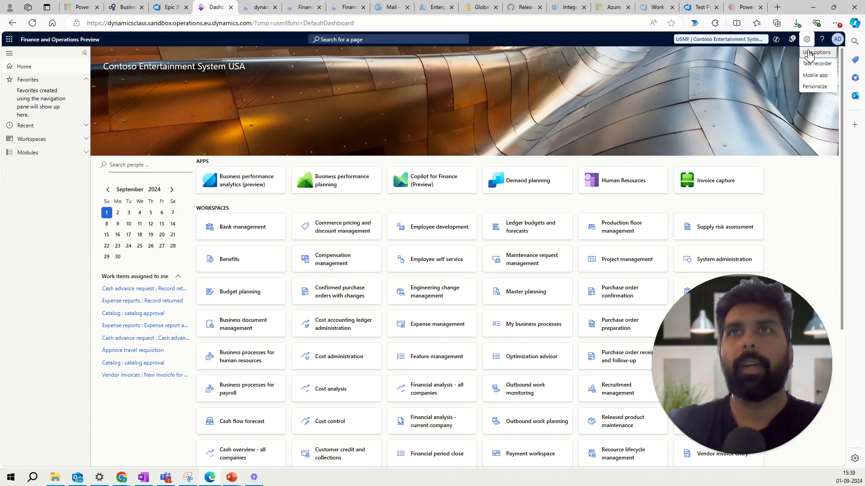
left_click(811, 66)
left_click(787, 75)
type("Create PO")
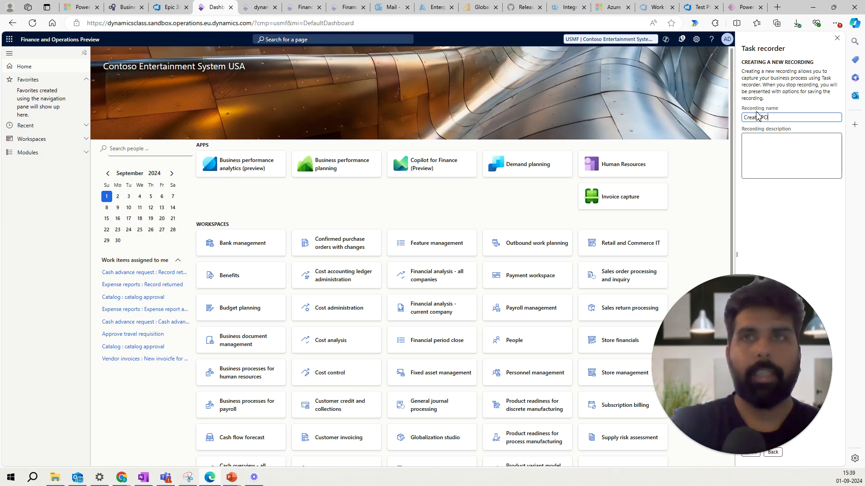
left_click(764, 162)
type("New PO creation manual")
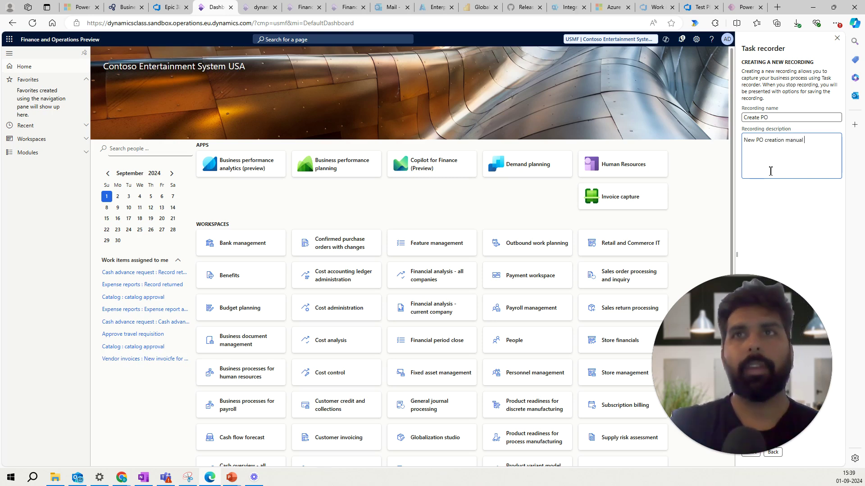
key("ctrl+a")
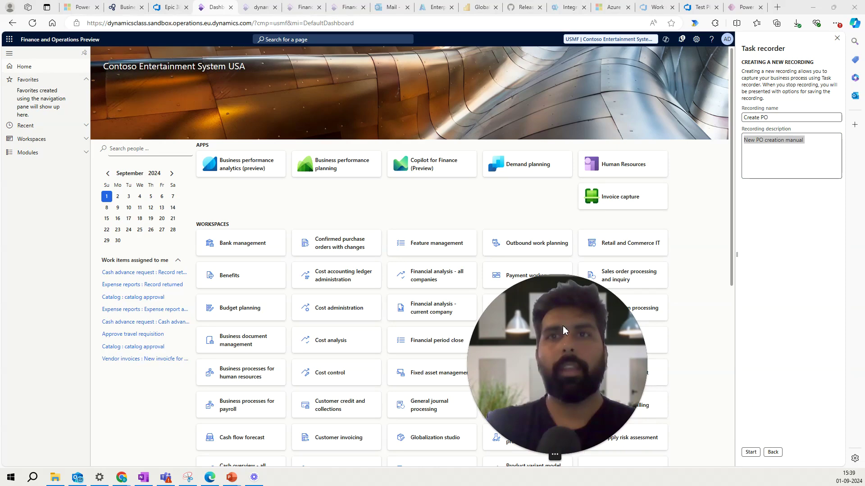
left_click(751, 453)
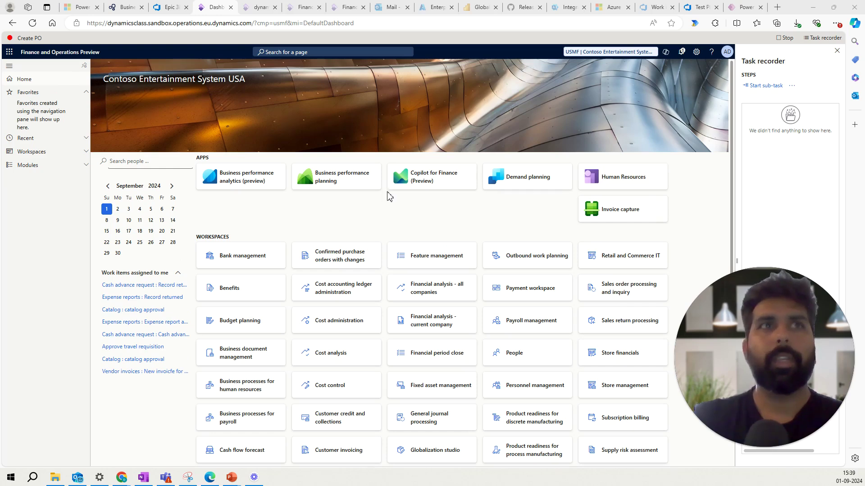
Go to All purchase orders in the Procurement and sourcing module while the task recording runs
left_click(77, 167)
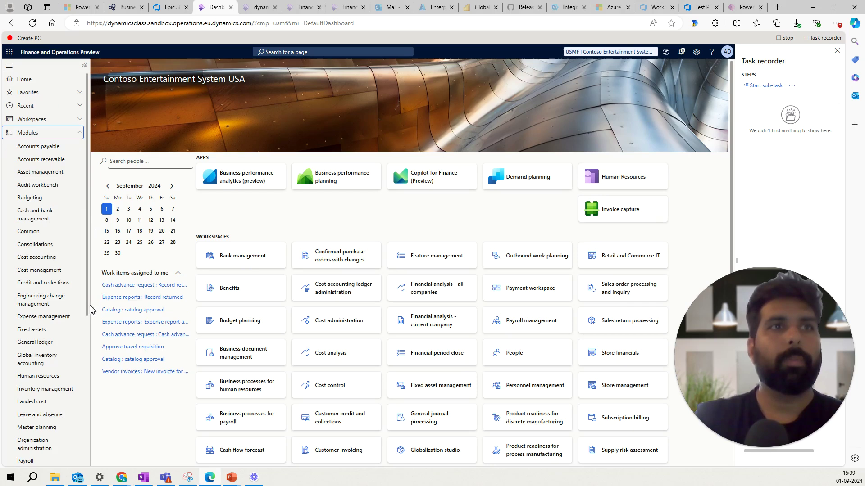
scroll(87, 327, "down", 3)
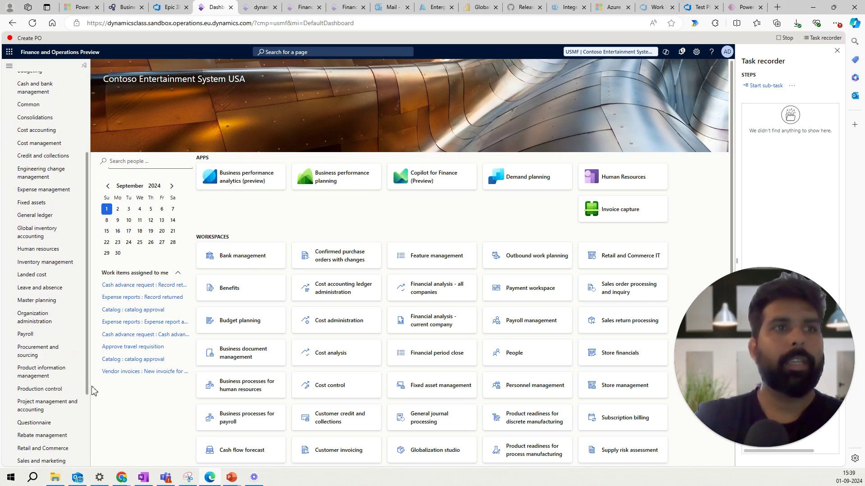
left_click(49, 358)
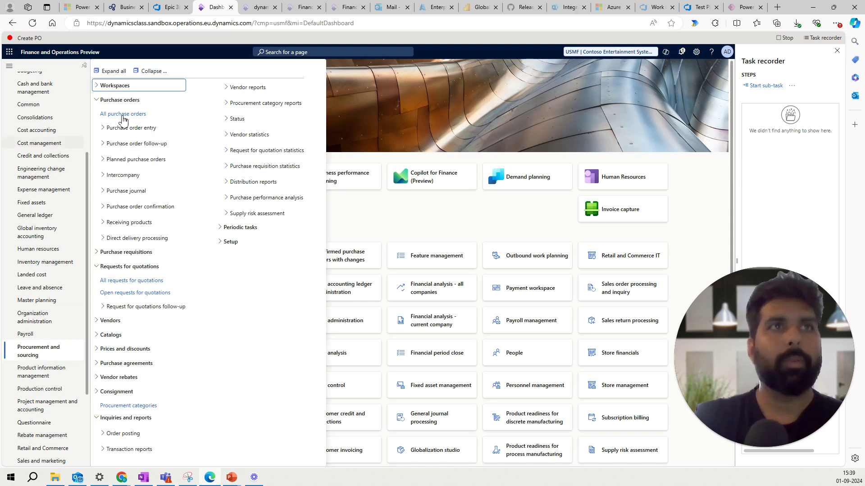
left_click(134, 118)
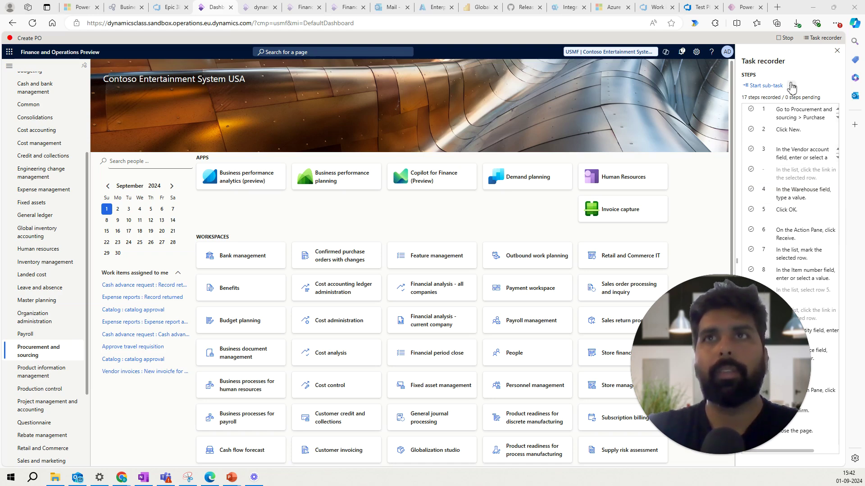
Stop the Create PO task recording and save it to this PC
left_click(785, 39)
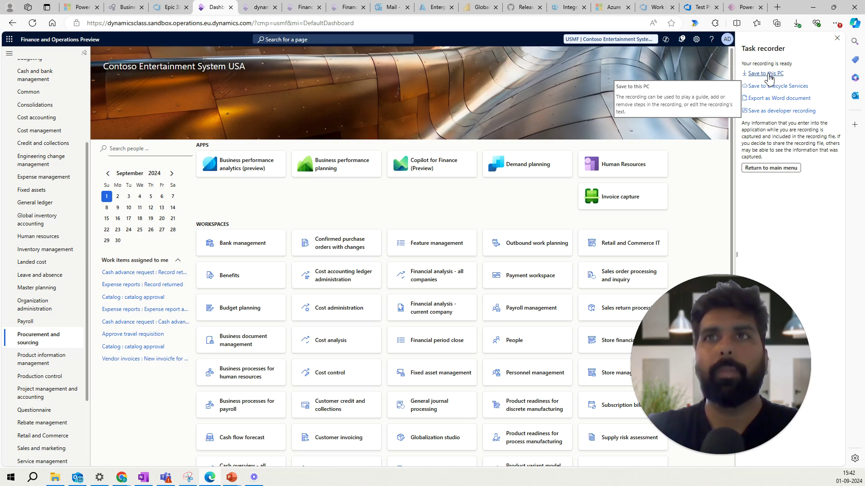
left_click(770, 74)
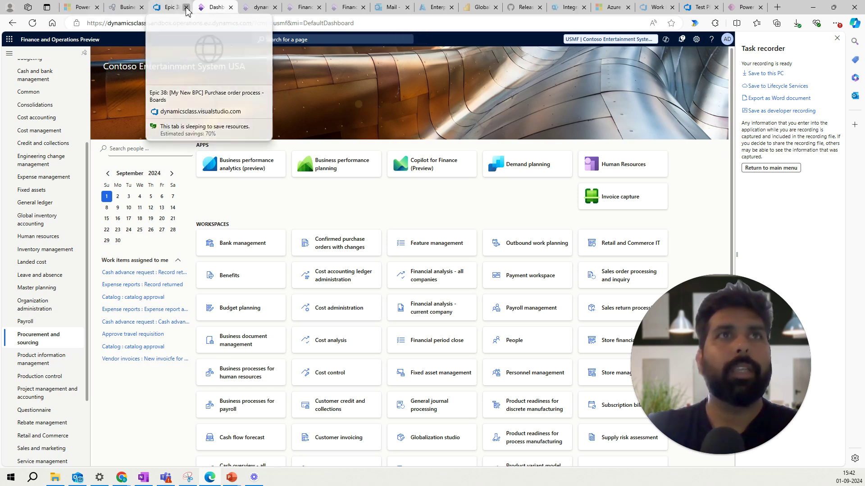
Switch to Lifecycle Services and upload the recording "Create PO (1).axtr" to the Purchase order process
left_click(130, 8)
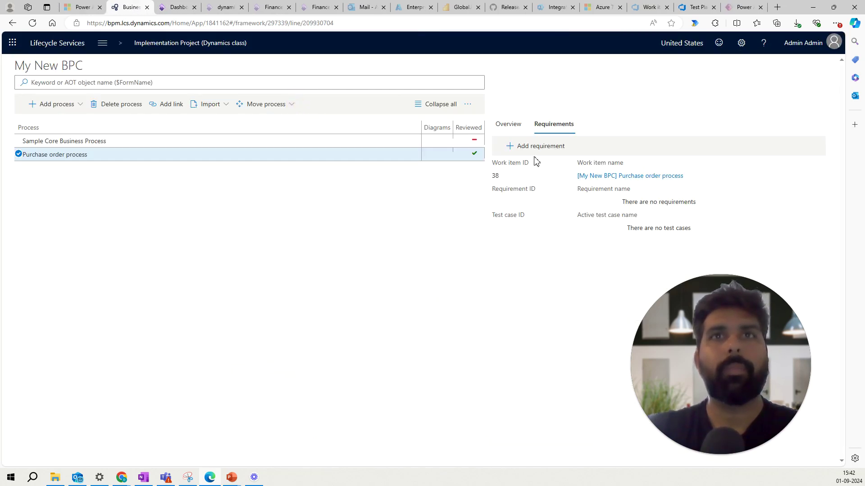
left_click(508, 125)
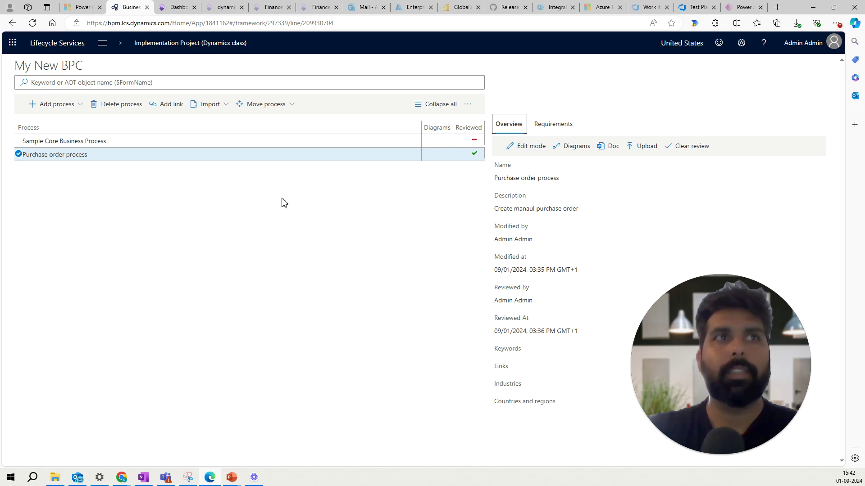
left_click(633, 148)
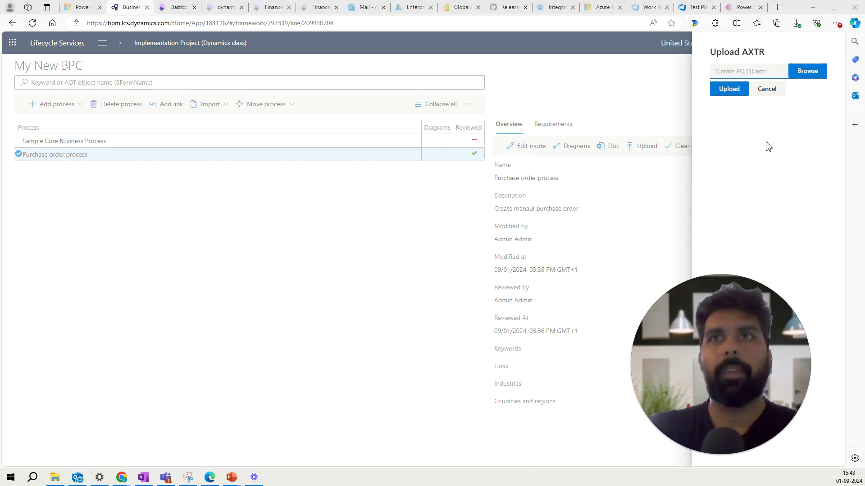
left_click(730, 89)
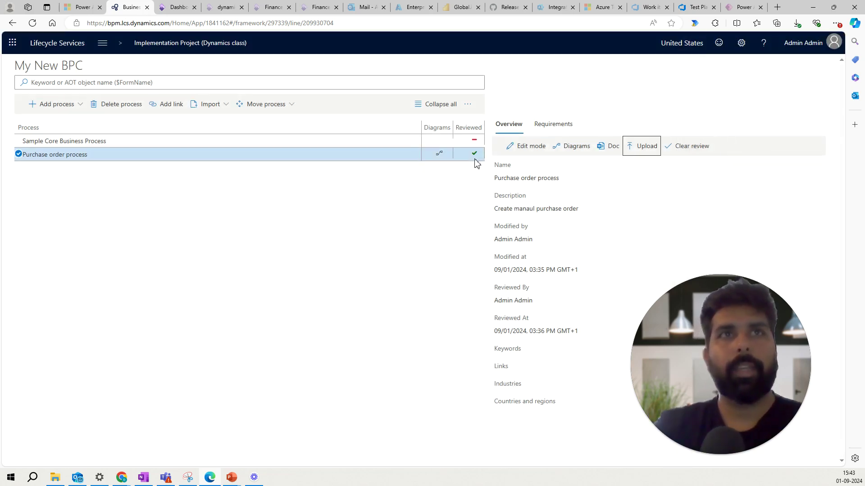
Sync the test cases of the My New BPC library and check the Purchase order process's requirements
left_click(469, 105)
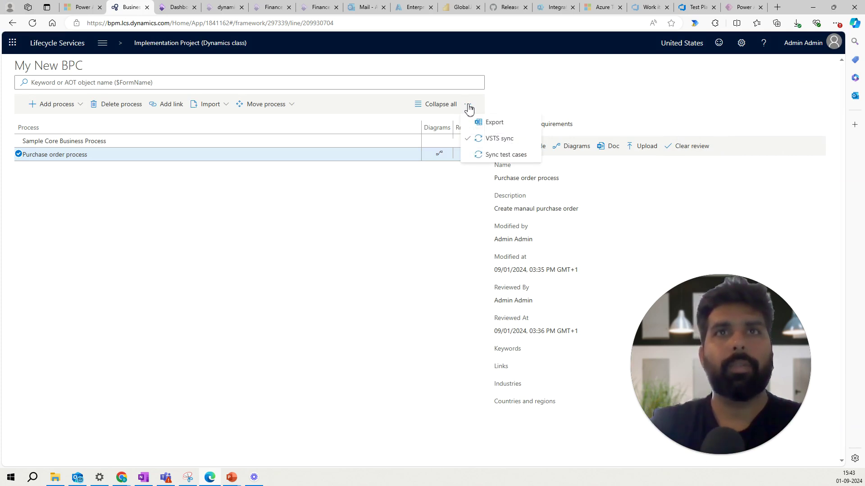
left_click(498, 156)
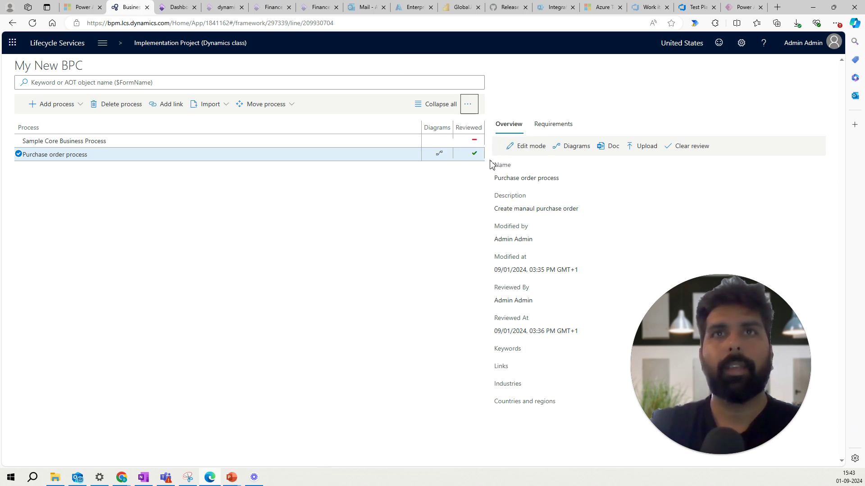
left_click(545, 129)
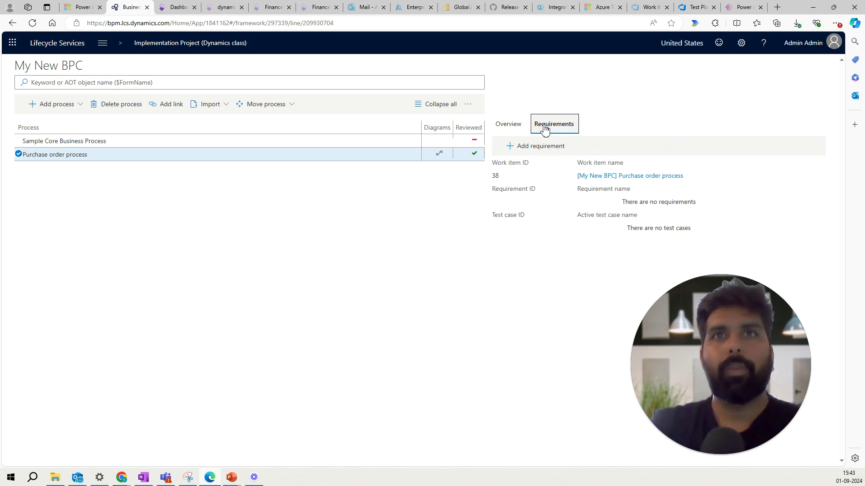
Reopen the My New BPC library from the Business process modeler and check the Purchase order process's requirements for a linked test case
left_click(102, 45)
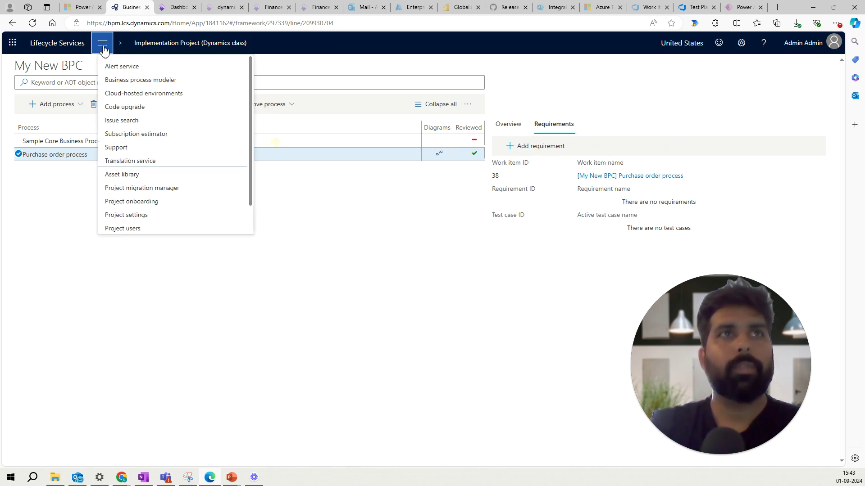
left_click(123, 81)
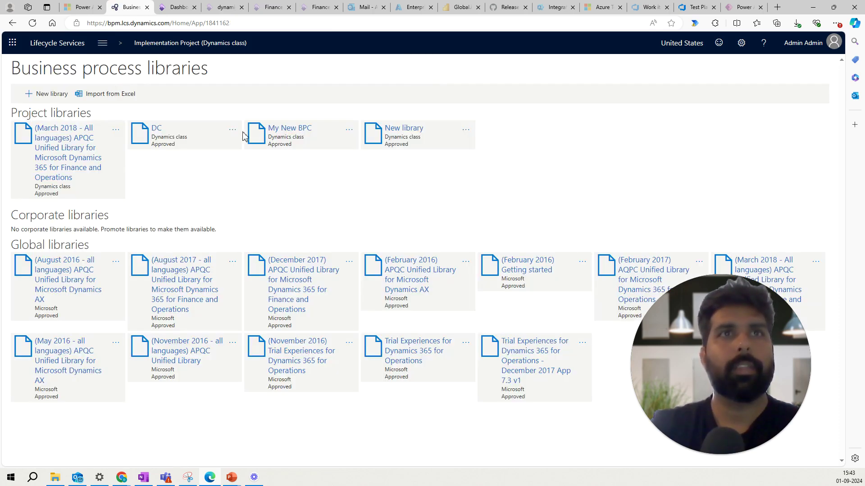
left_click(279, 130)
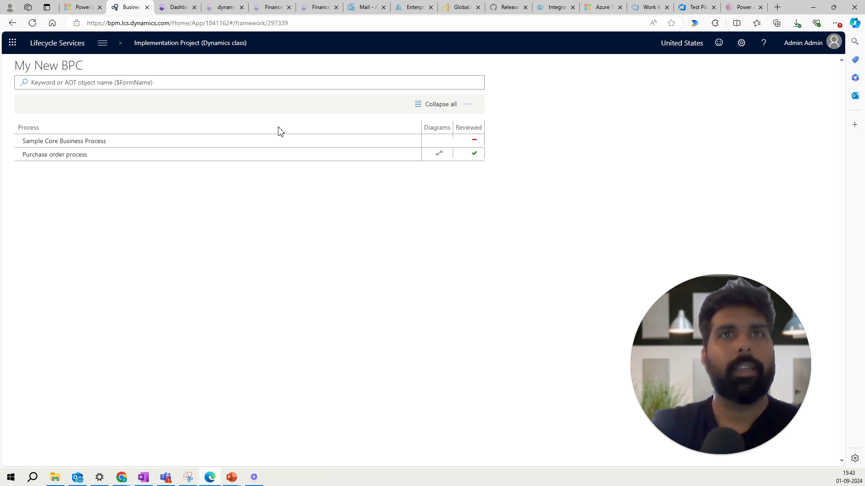
left_click(303, 155)
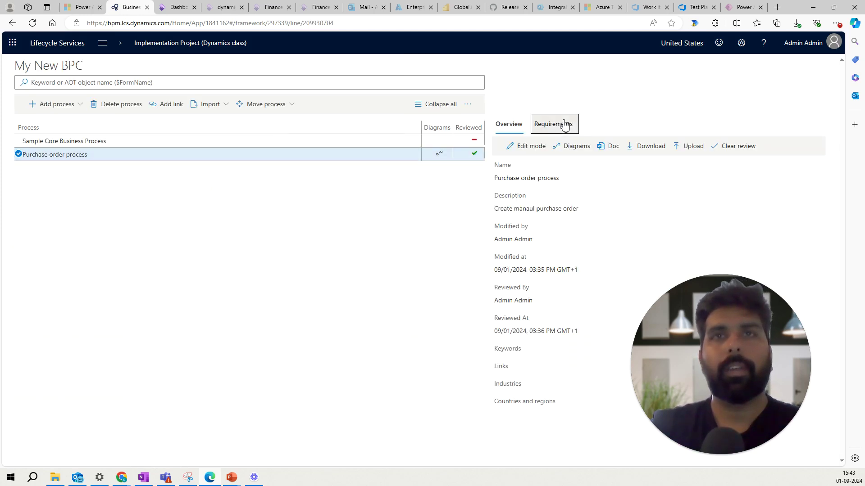
left_click(565, 125)
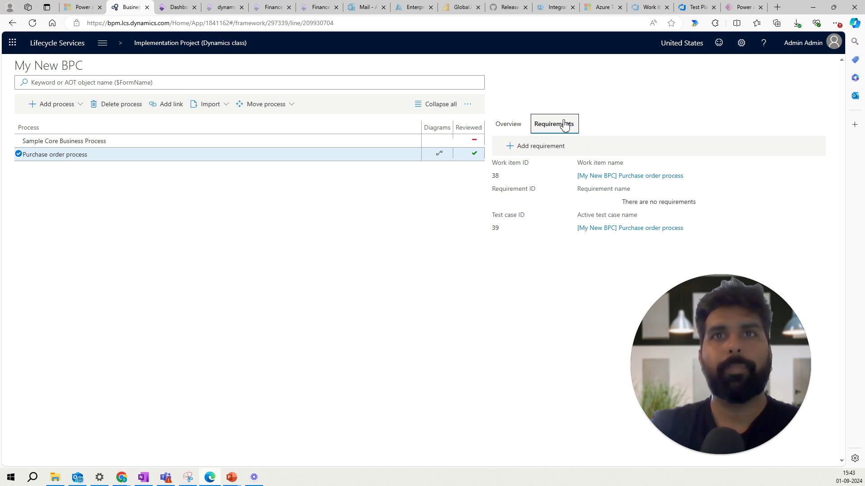
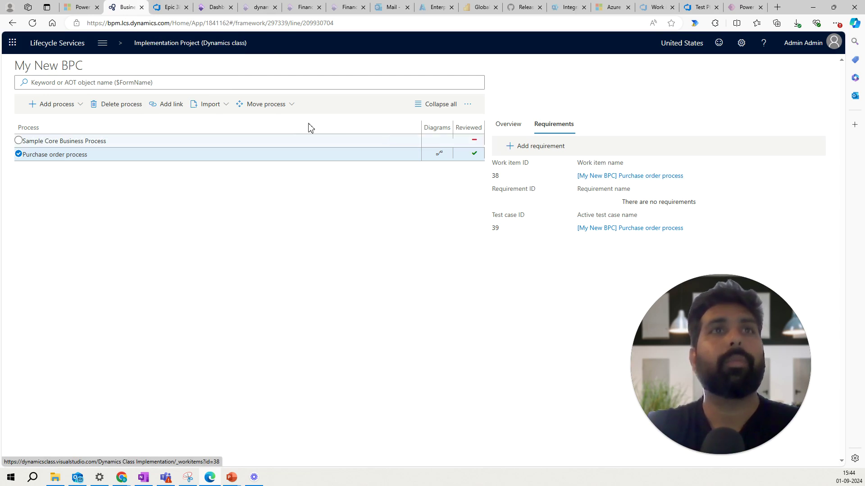
Switch to Azure DevOps and examine the Purchase order process epic's details and related child work items
left_click(167, 9)
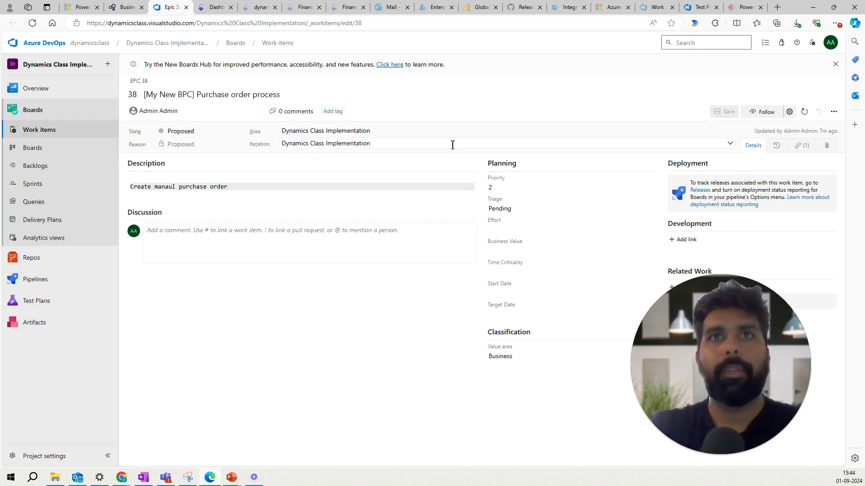
left_click_drag(698, 307, 524, 318)
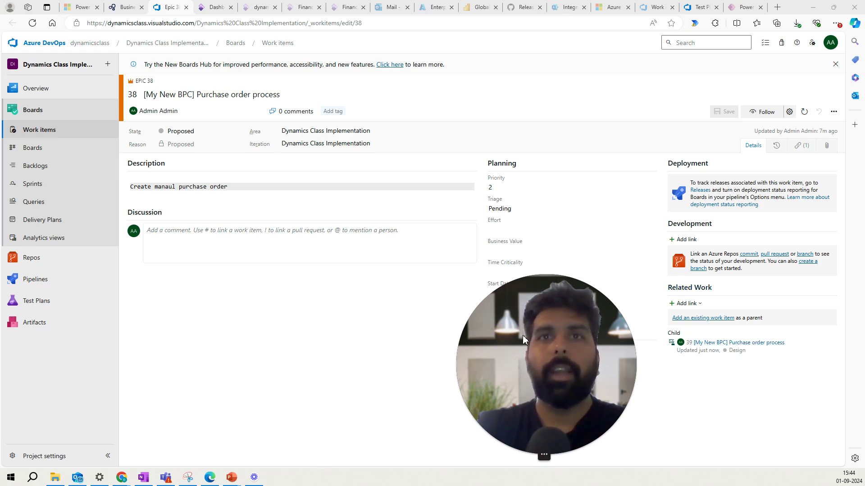
left_click_drag(523, 335, 678, 345)
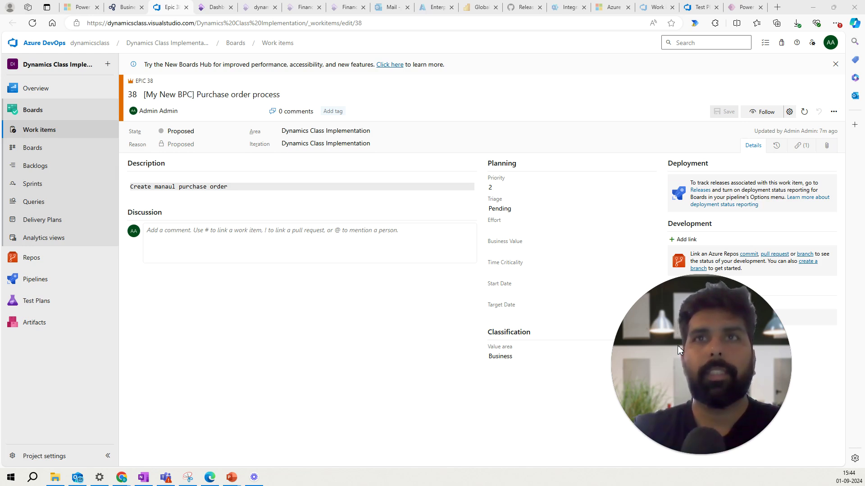
Add the existing test case "[My New BPC] Purchase order process" to the Procurement suite of the E2E_Cycle_1 test plan
left_click(699, 7)
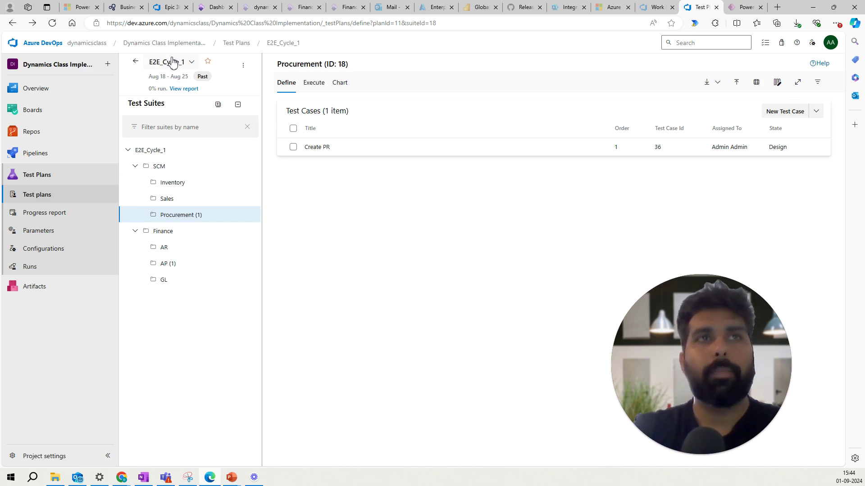
left_click(188, 215)
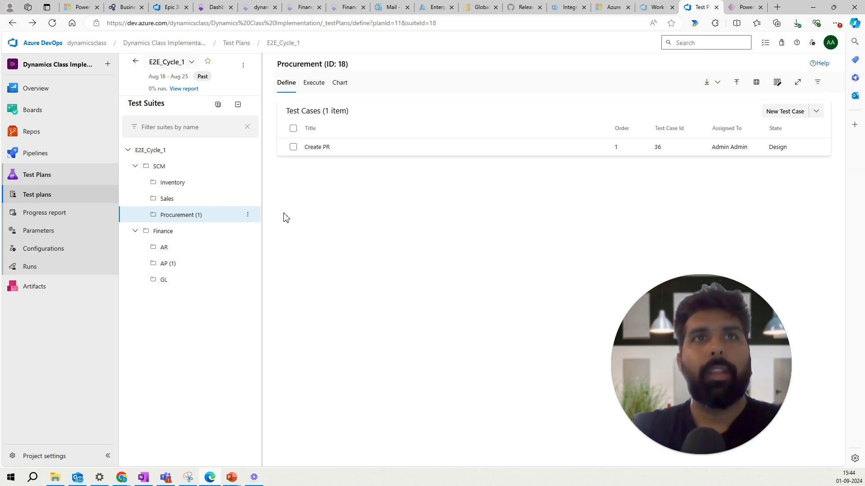
left_click(247, 216)
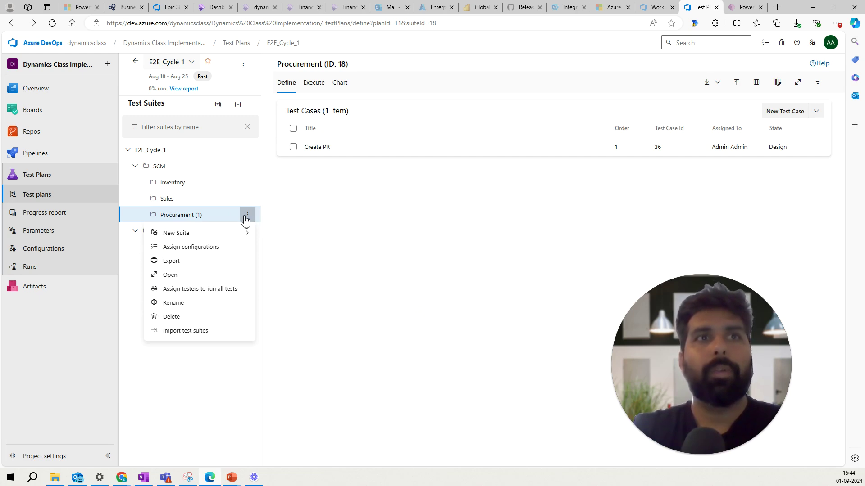
left_click(334, 221)
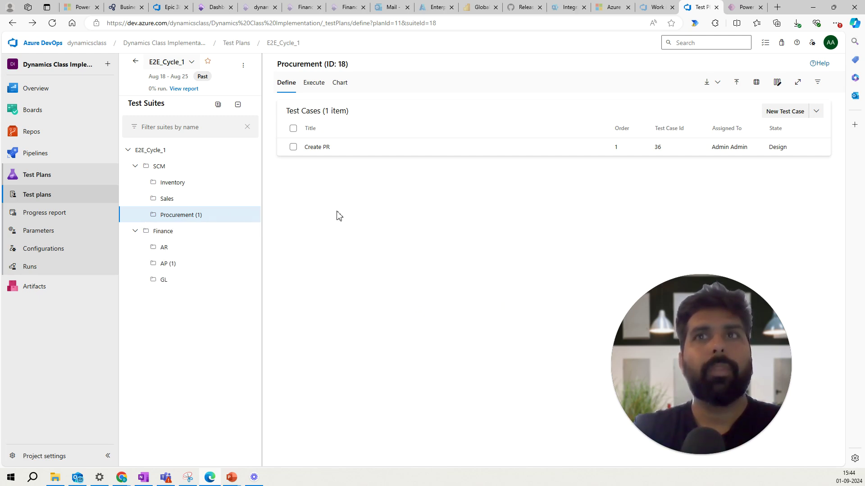
left_click(816, 112)
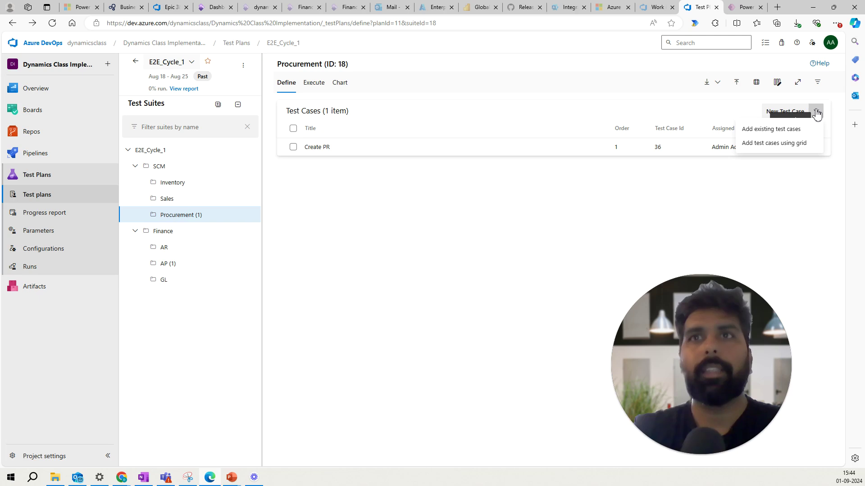
left_click(769, 130)
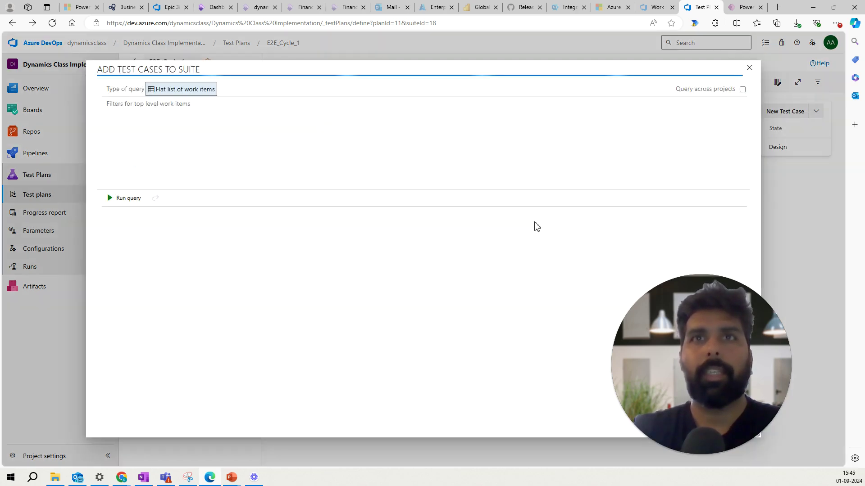
left_click(114, 197)
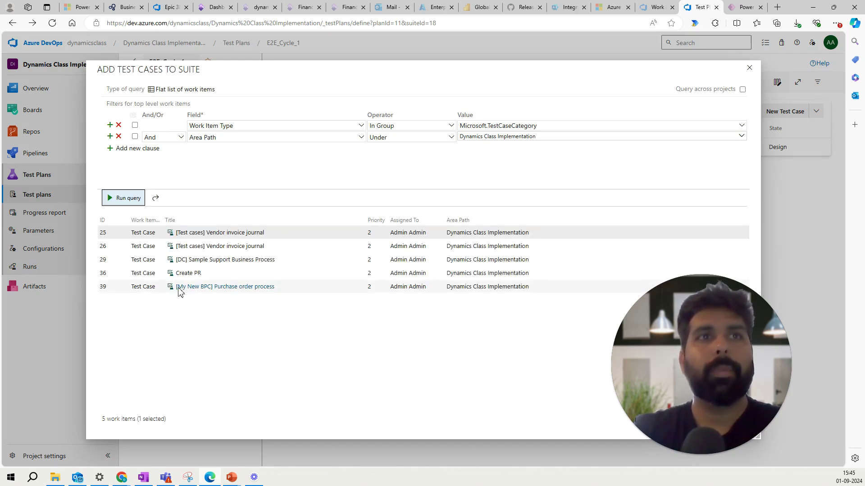
left_click(225, 290)
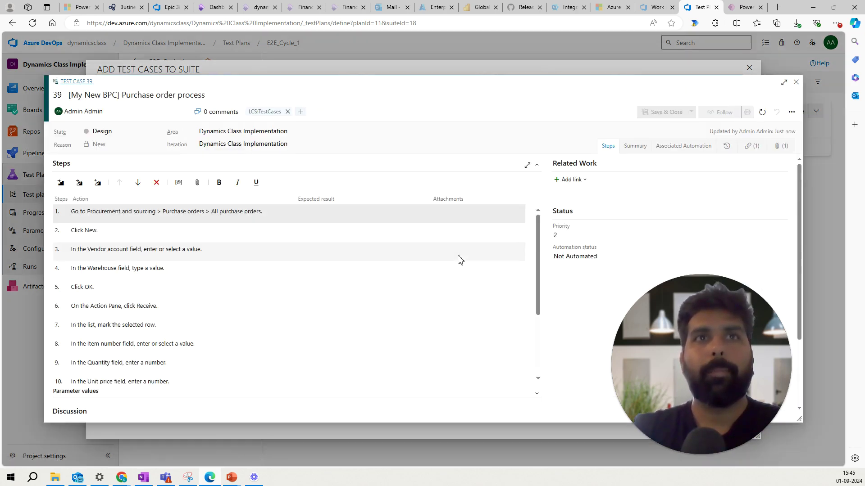
left_click(796, 84)
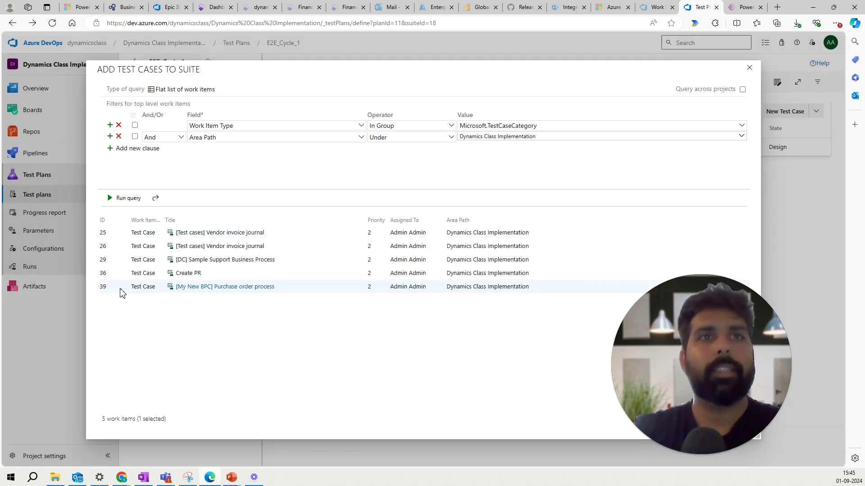
key("Return")
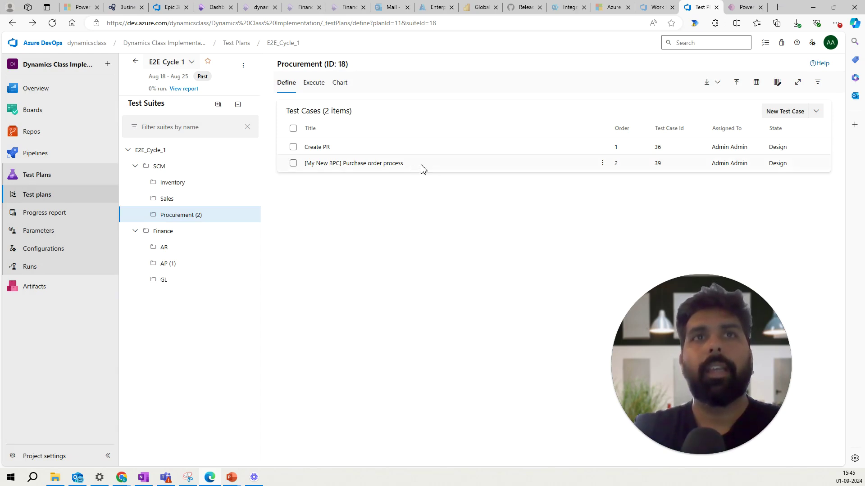
Review the recorded steps and parent link of the "[My New BPC] Purchase order process" test case in the Procurement suite
left_click(382, 164)
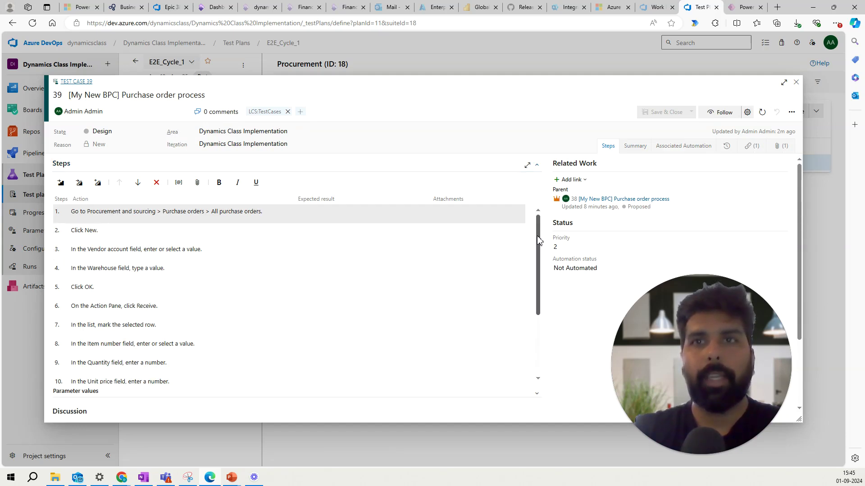
left_click_drag(539, 241, 535, 224)
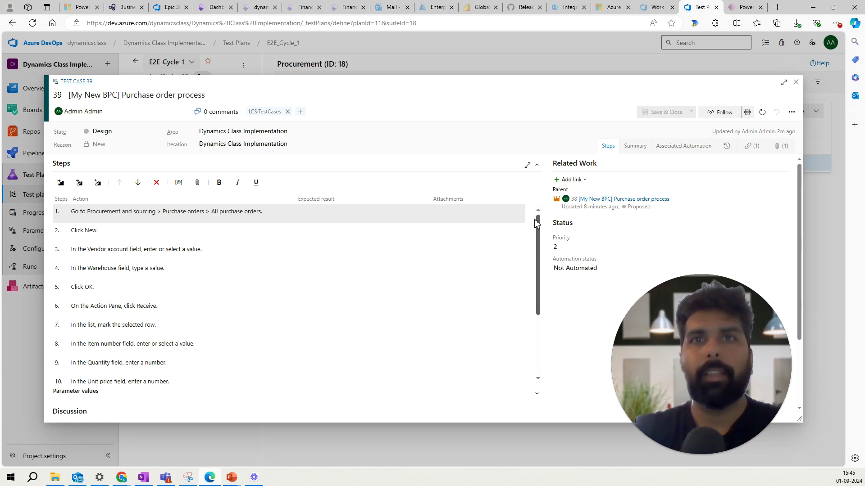
left_click(796, 85)
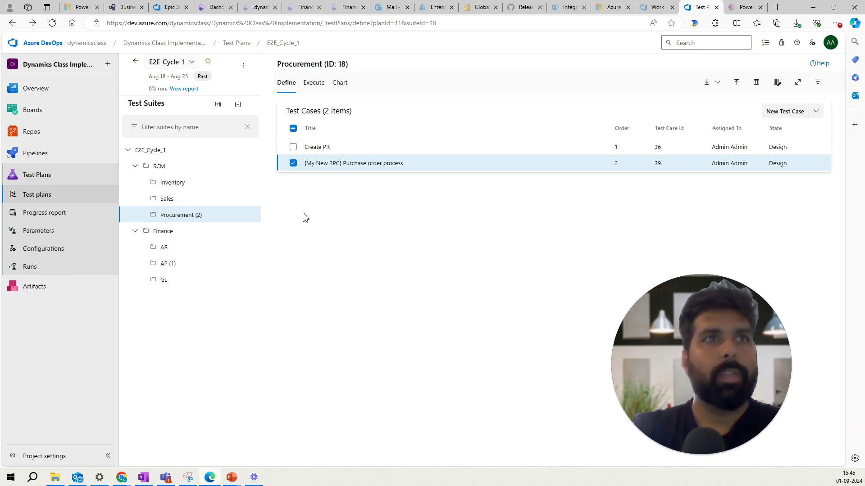
mouse_move(73, 158)
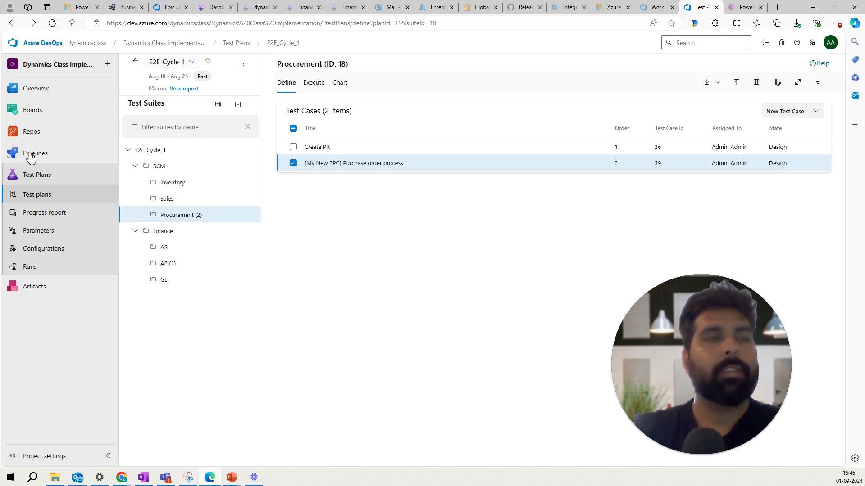